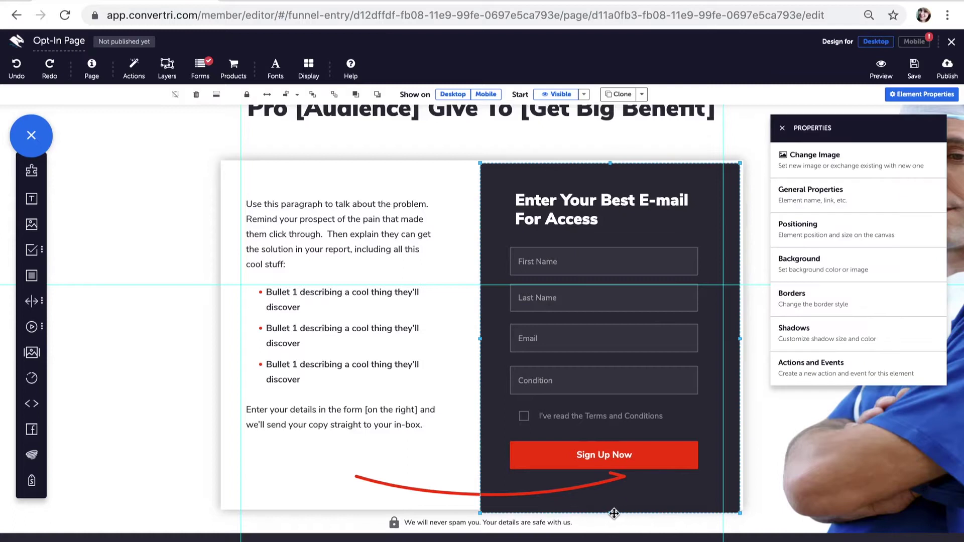
Shorten the dark form panel to fit within the white box, and move the whole box about 104 px to the left.
{"action": "left_click_drag", "start_coordinate": [610, 512], "coordinate": [610, 502]}
{"action": "left_click", "coordinate": [444, 175]}
{"action": "left_click_drag", "start_coordinate": [444, 175], "coordinate": [343, 165]}
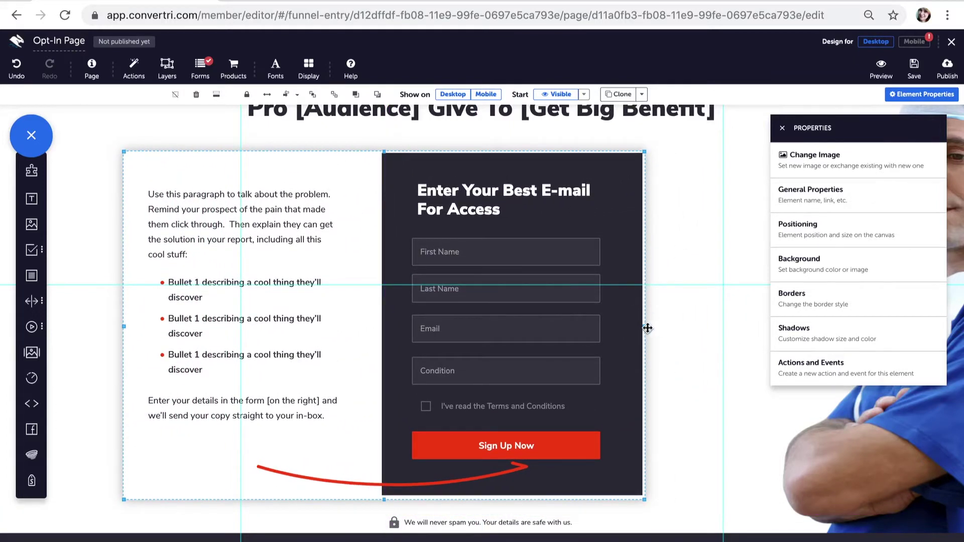
Widen the white box and the dark form panel to the right to make room for a second column.
{"action": "left_click_drag", "start_coordinate": [645, 326], "coordinate": [803, 323]}
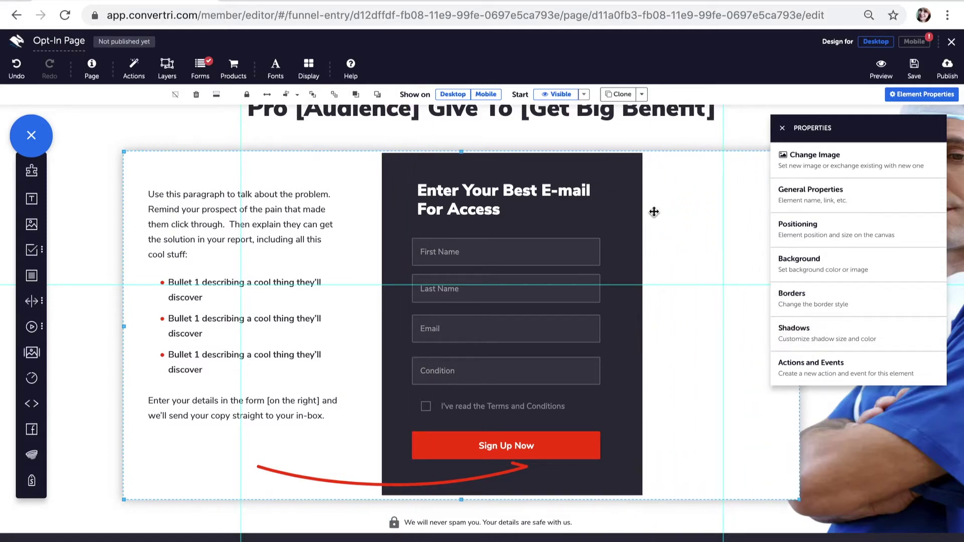
{"action": "left_click", "coordinate": [625, 209]}
{"action": "left_click_drag", "start_coordinate": [646, 339], "coordinate": [797, 340]}
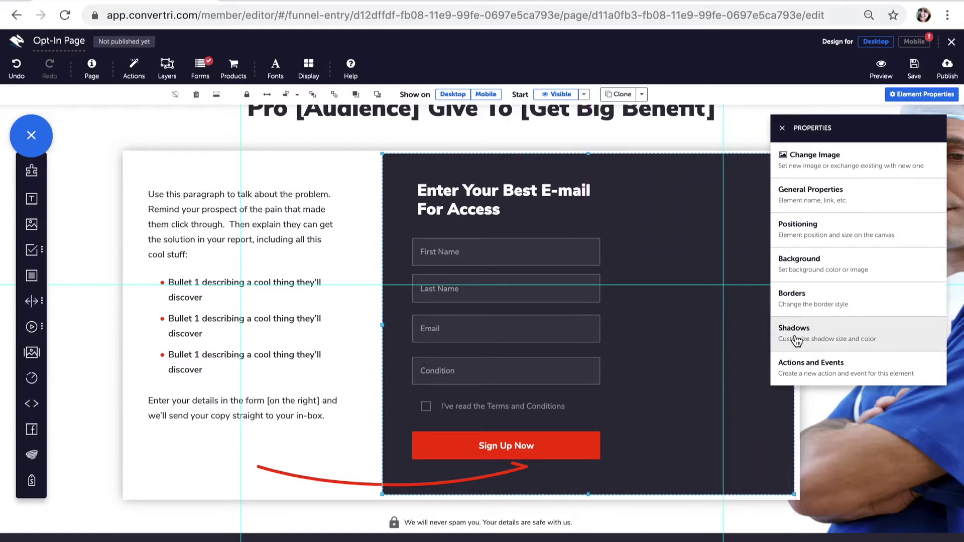
Align the white box to the page center and close its properties.
{"action": "left_click", "coordinate": [334, 161]}
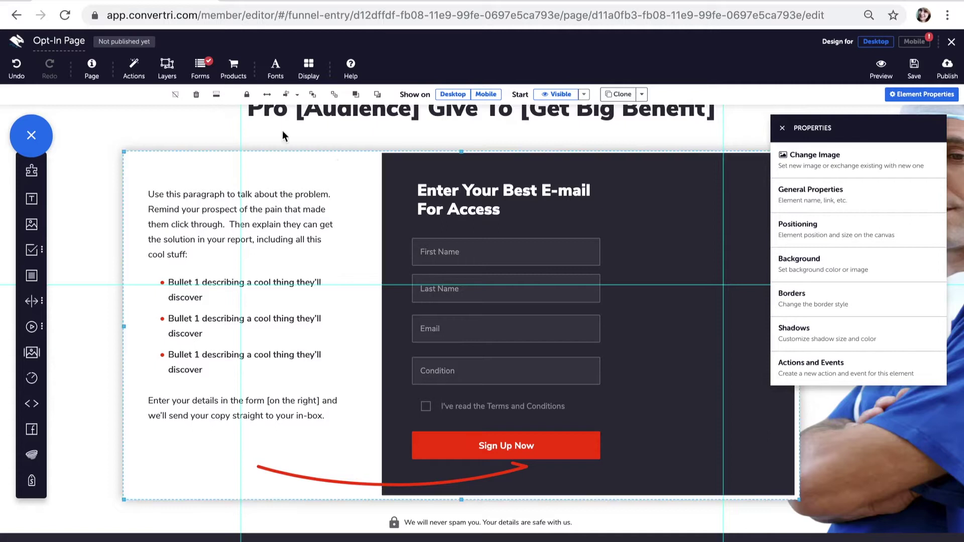
{"action": "left_click", "coordinate": [298, 96]}
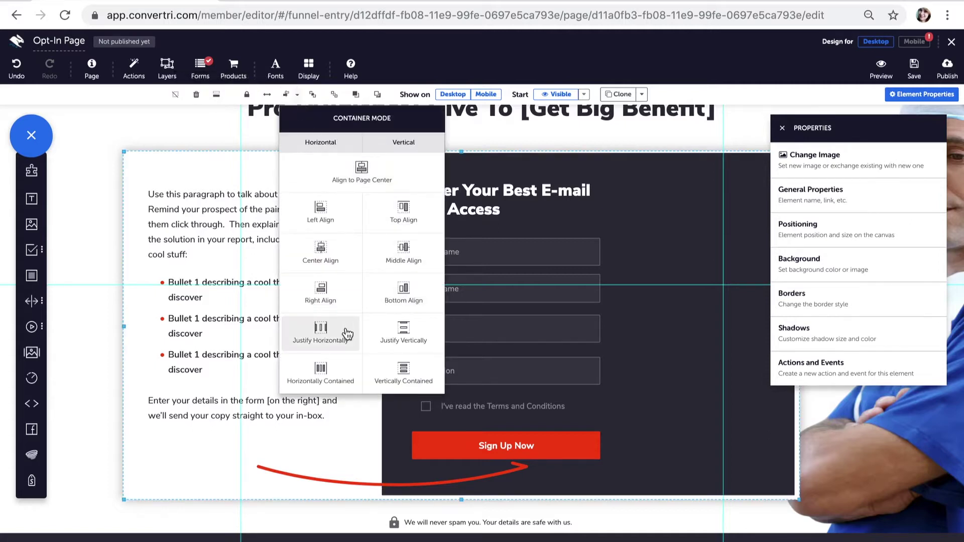
{"action": "left_click", "coordinate": [347, 181]}
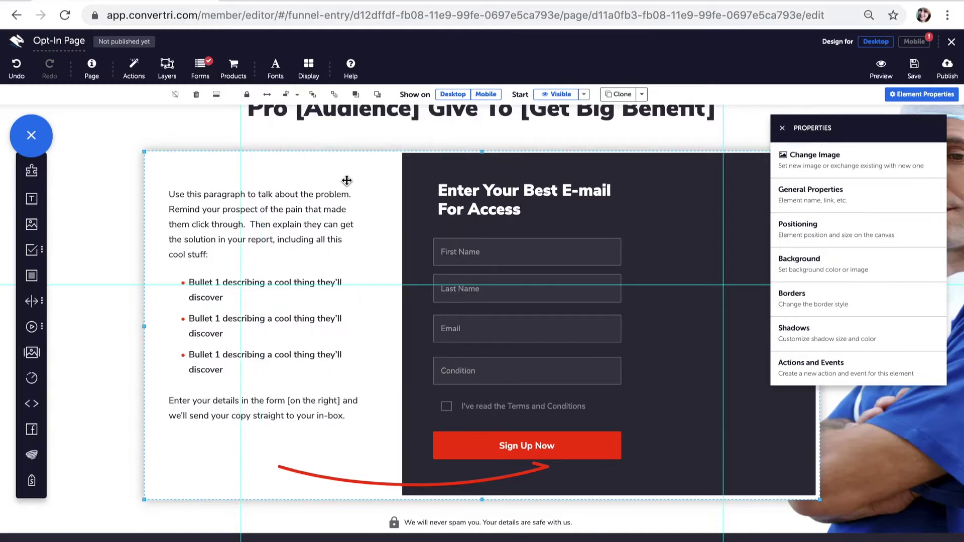
{"action": "left_click", "coordinate": [915, 99]}
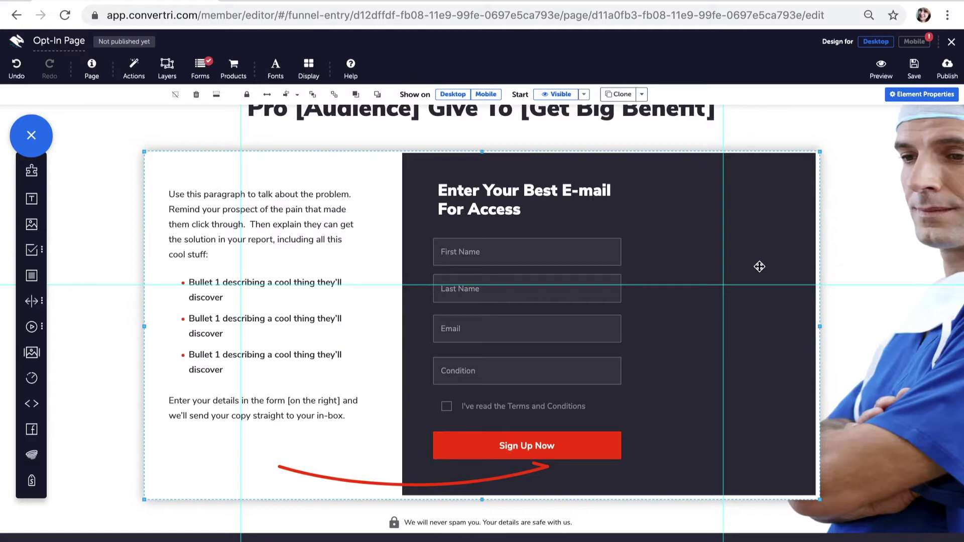
Duplicate the First Name, Last Name, Email and Condition fields as a second column beside the originals.
{"action": "left_click", "coordinate": [586, 252]}
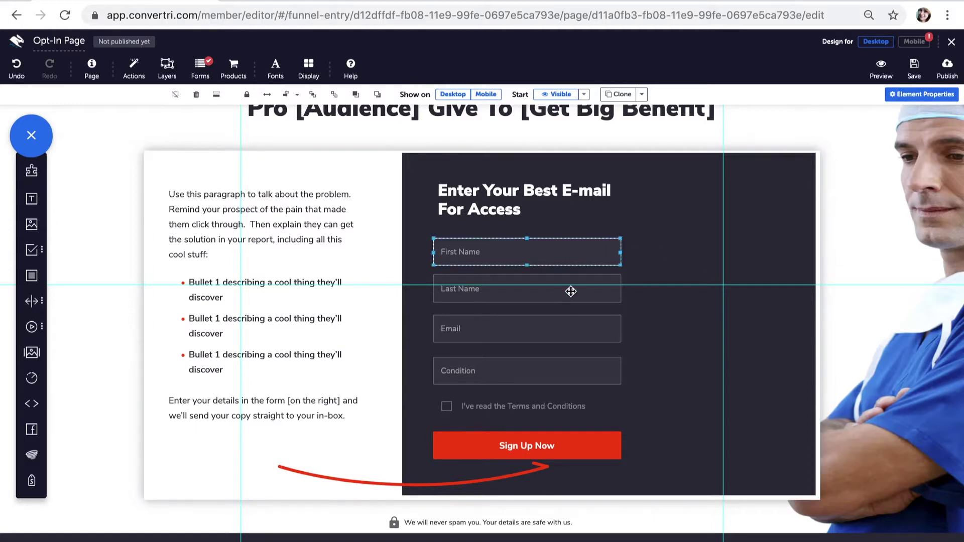
{"action": "left_click", "coordinate": [571, 291], "text": "shift"}
{"action": "left_click", "coordinate": [573, 333], "text": "shift"}
{"action": "left_click", "coordinate": [573, 369], "text": "shift"}
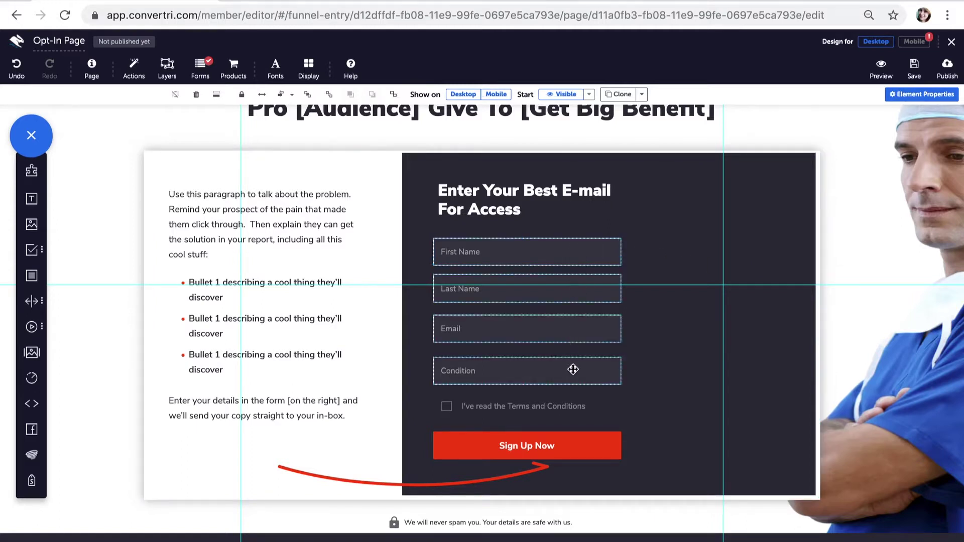
{"action": "left_click_drag", "start_coordinate": [573, 370], "coordinate": [765, 370]}
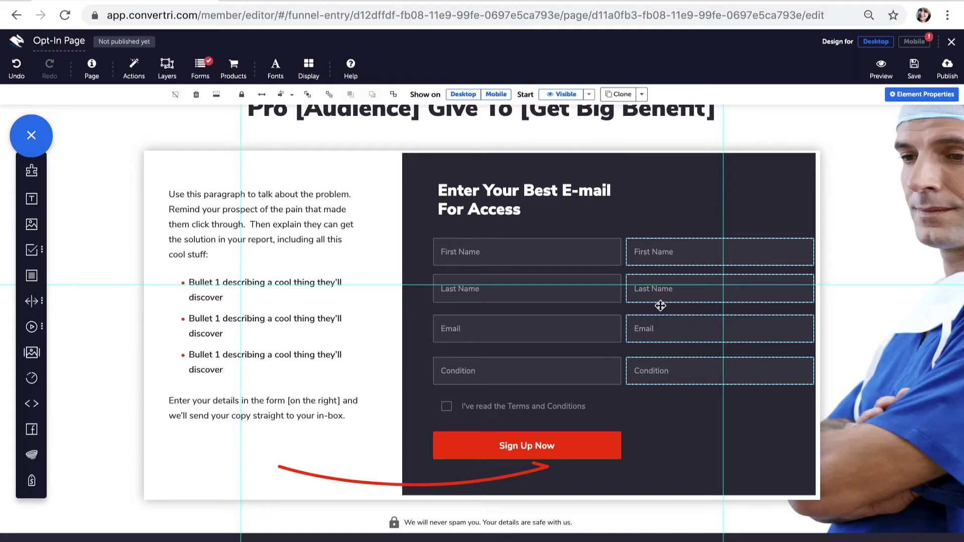
Set the placeholder text of the duplicated First Name field to "Address Line 1".
{"action": "left_click", "coordinate": [721, 254]}
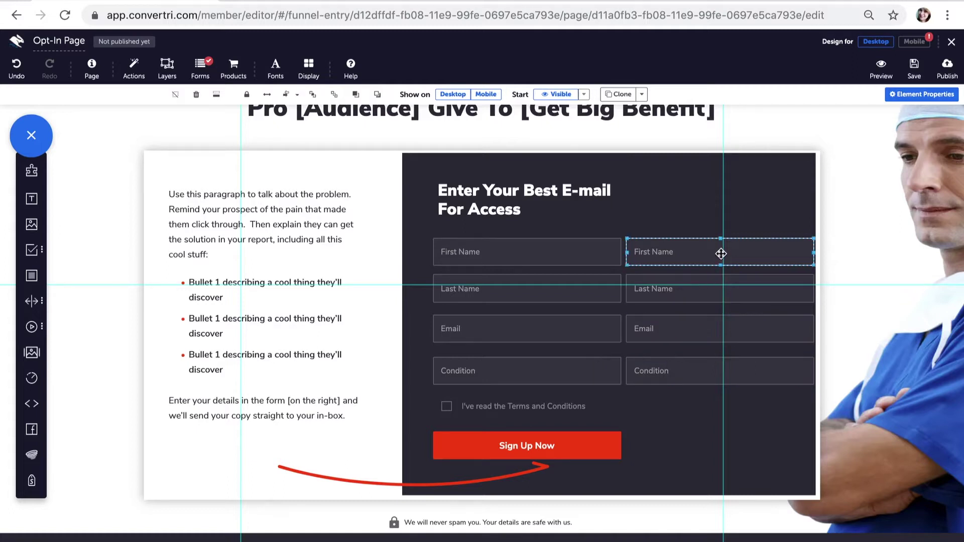
{"action": "left_click", "coordinate": [926, 95]}
{"action": "left_click", "coordinate": [861, 165]}
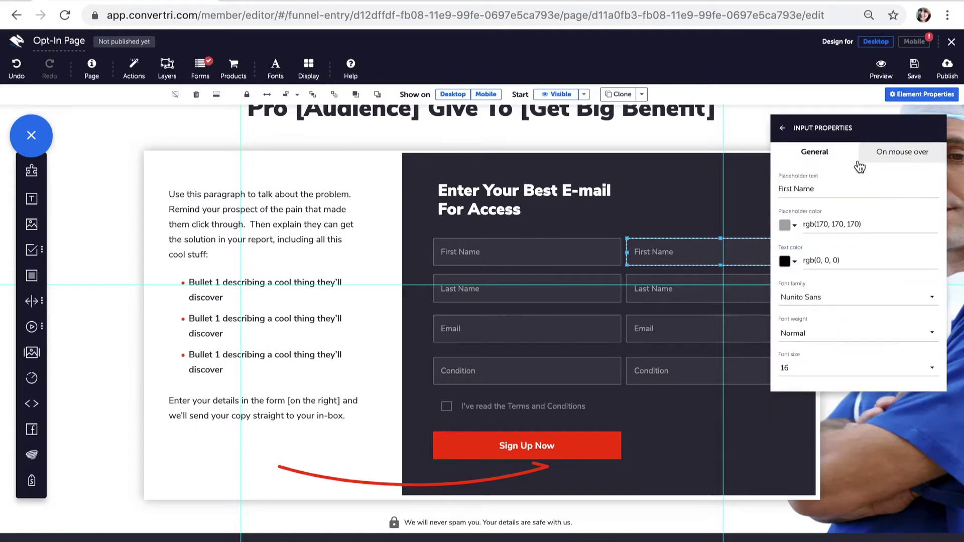
{"action": "triple_click", "coordinate": [835, 190]}
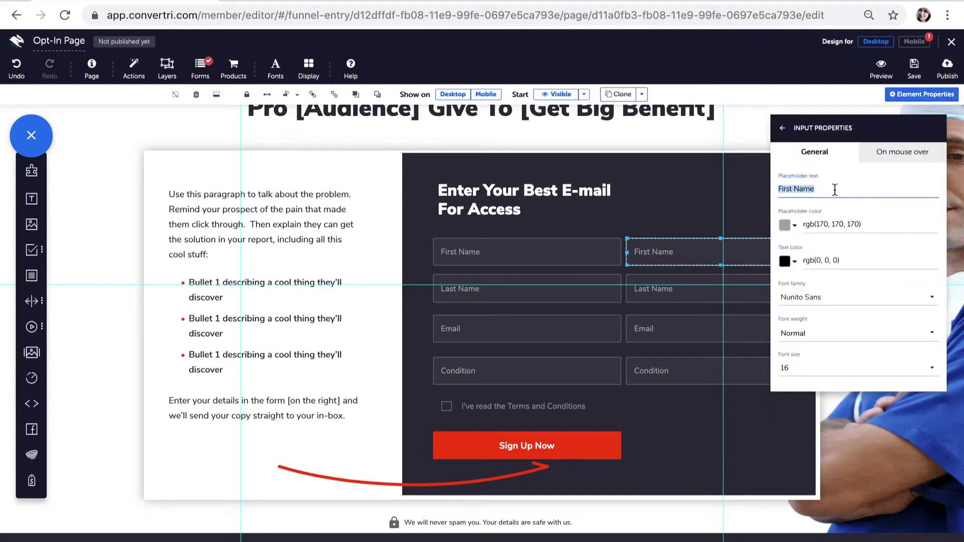
{"action": "type", "text": "Address Line 1"}
Set the placeholder text of the duplicated Last Name field to "Address Line 2".
{"action": "left_click", "coordinate": [711, 289]}
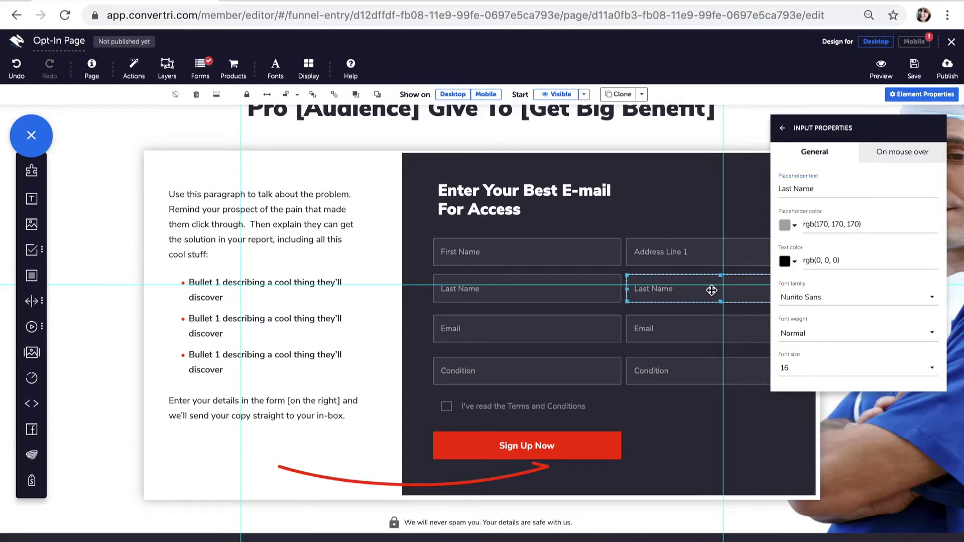
{"action": "double_click", "coordinate": [819, 188]}
{"action": "triple_click", "coordinate": [821, 187]}
{"action": "type", "text": "Addre"}
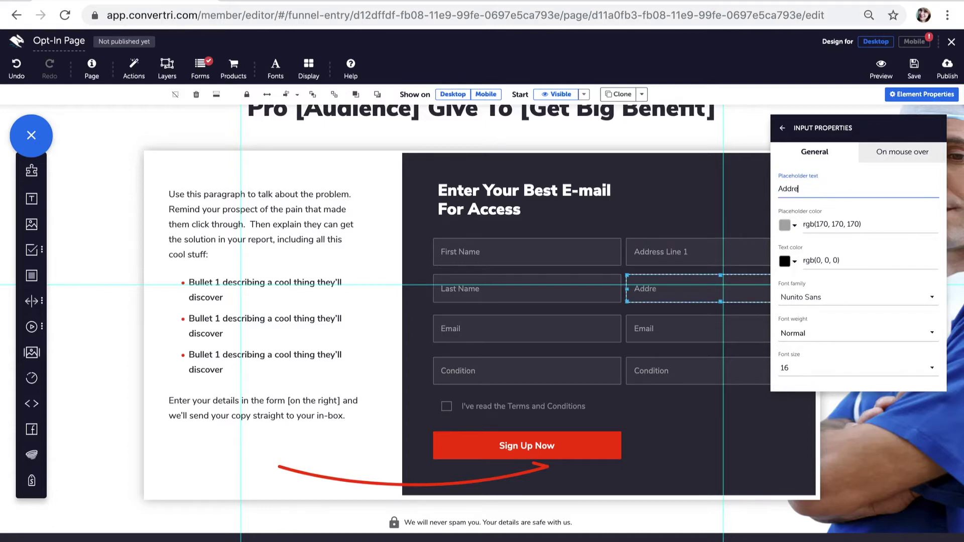
{"action": "type", "text": "ss Line 2"}
Set the placeholder text of the duplicated Email field to "Town or City".
{"action": "left_click", "coordinate": [712, 320]}
{"action": "triple_click", "coordinate": [839, 188]}
{"action": "type", "text": "Town or Ci"}
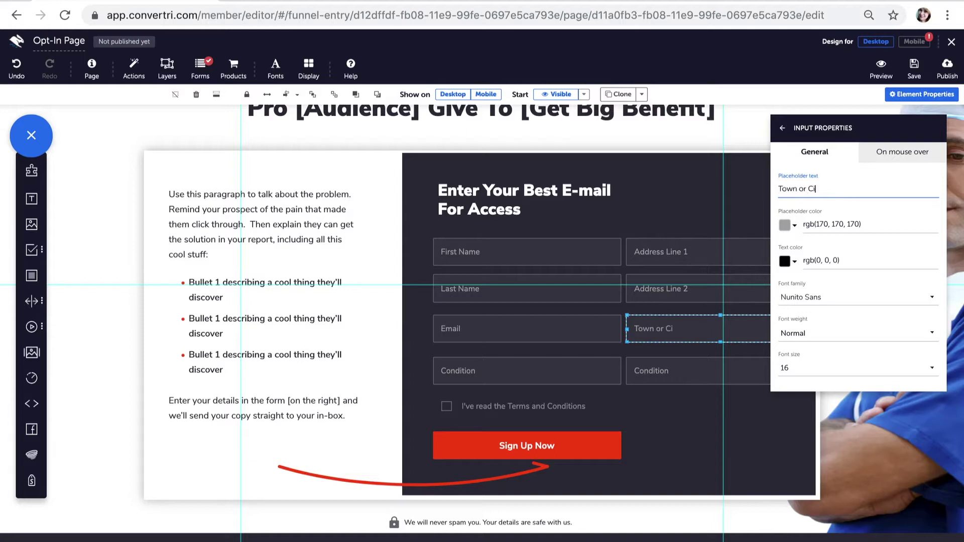
{"action": "type", "text": "ty"}
Set the placeholder text of the duplicated Condition field to "Postcode".
{"action": "left_click", "coordinate": [673, 366]}
{"action": "triple_click", "coordinate": [802, 190]}
{"action": "type", "text": "Postcode"}
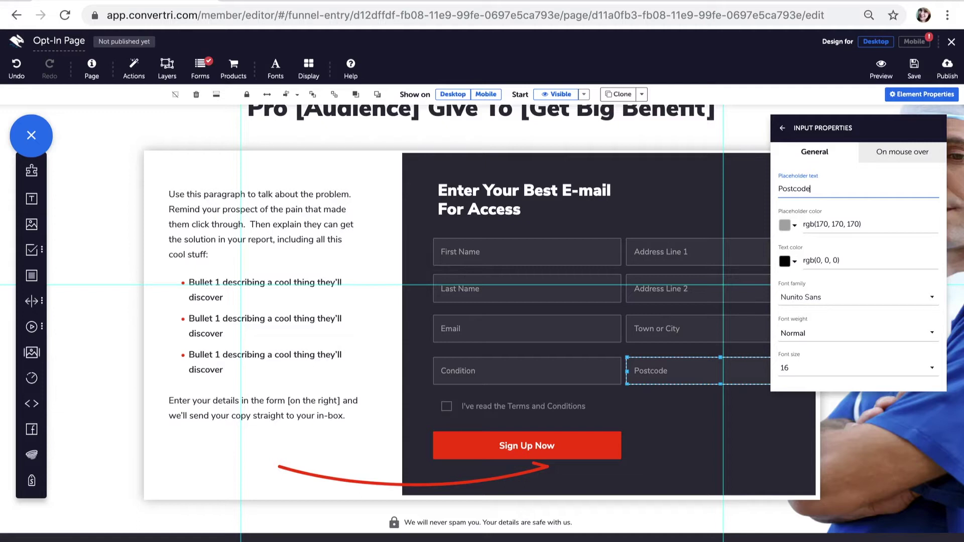
Try to distribute the heading, both field columns, terms checkbox and Sign Up Now button vertically as one selection, and undo it.
{"action": "left_click", "coordinate": [649, 328], "text": "shift"}
{"action": "left_click", "coordinate": [650, 299], "text": "shift"}
{"action": "left_click", "coordinate": [651, 260], "text": "shift"}
{"action": "left_click", "coordinate": [609, 265], "text": "shift"}
{"action": "left_click", "coordinate": [608, 293], "text": "shift"}
{"action": "left_click", "coordinate": [600, 325], "text": "shift"}
{"action": "left_click", "coordinate": [597, 376], "text": "shift"}
{"action": "left_click", "coordinate": [556, 404], "text": "shift"}
{"action": "left_click", "coordinate": [557, 448], "text": "shift"}
{"action": "left_click", "coordinate": [505, 201], "text": "shift"}
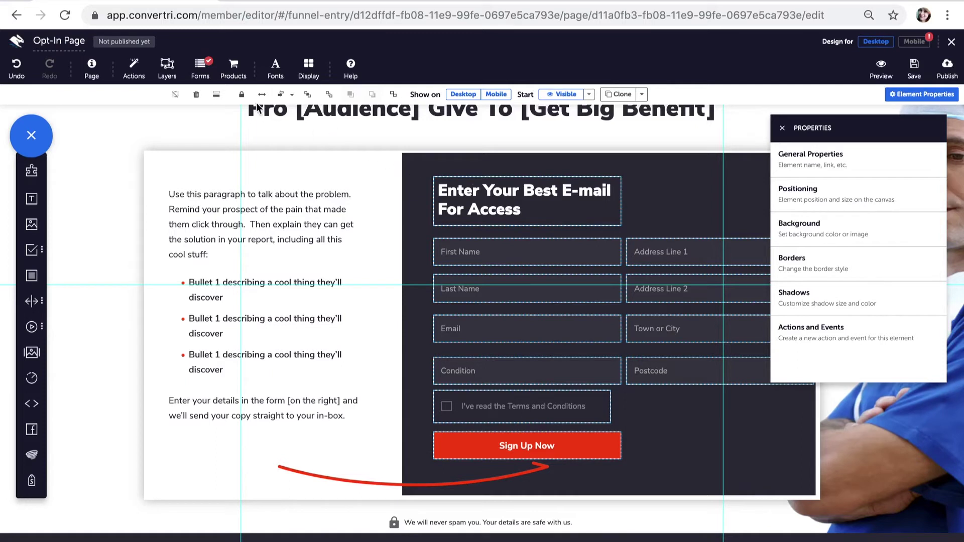
{"action": "left_click", "coordinate": [293, 96]}
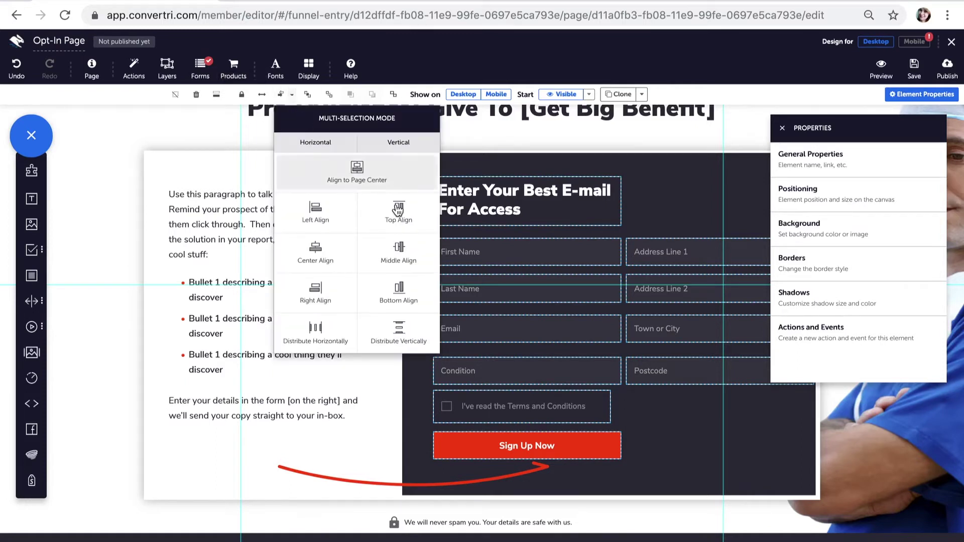
{"action": "left_click", "coordinate": [398, 338]}
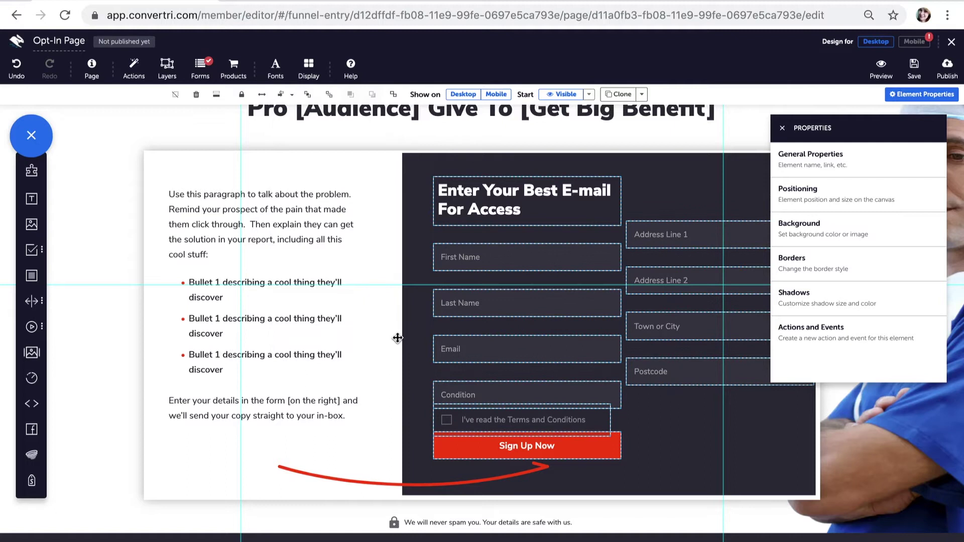
{"action": "key", "text": "ctrl+z"}
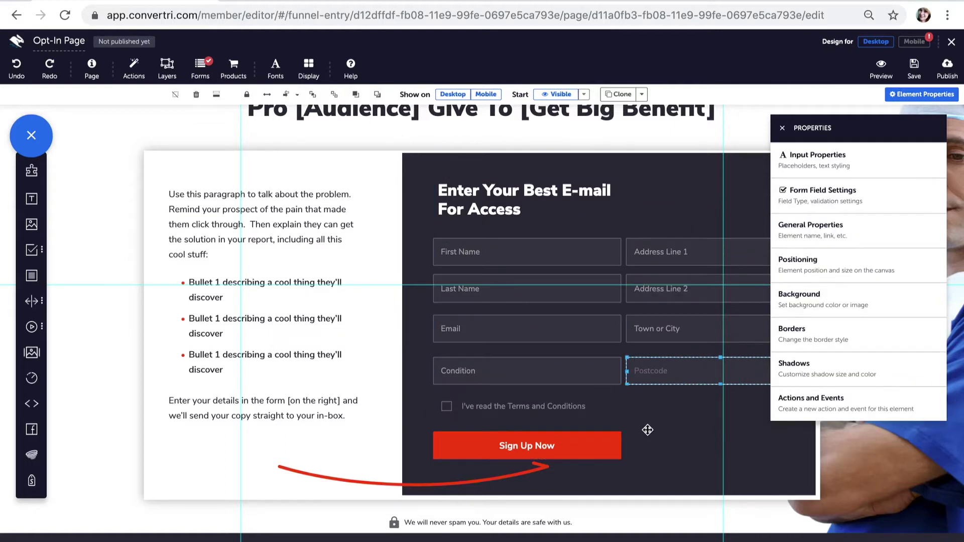
Select all eight form fields and move them together slightly to the left.
{"action": "left_click", "coordinate": [653, 330], "text": "shift"}
{"action": "left_click", "coordinate": [655, 298], "text": "shift"}
{"action": "left_click", "coordinate": [655, 259], "text": "shift"}
{"action": "left_click", "coordinate": [596, 265], "text": "shift"}
{"action": "left_click", "coordinate": [596, 290], "text": "shift"}
{"action": "left_click", "coordinate": [590, 327], "text": "shift"}
{"action": "left_click", "coordinate": [590, 376], "text": "shift"}
{"action": "left_click_drag", "start_coordinate": [643, 369], "coordinate": [628, 369]}
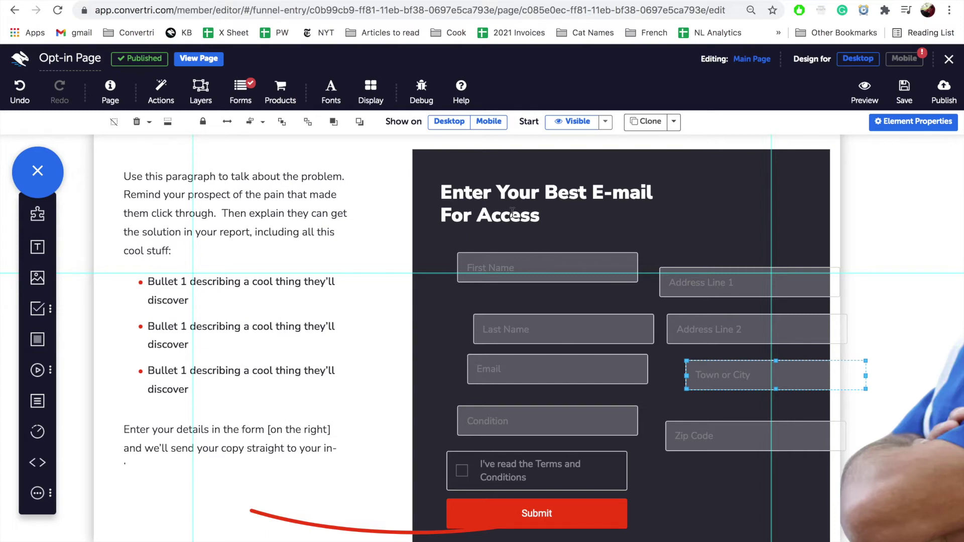
Left-align the heading, First Name, Last Name, Email and Condition fields, terms checkbox and Submit button.
{"action": "left_click", "coordinate": [507, 425]}
{"action": "left_click", "coordinate": [508, 370], "text": "shift"}
{"action": "left_click", "coordinate": [511, 327], "text": "shift"}
{"action": "left_click", "coordinate": [497, 264], "text": "shift"}
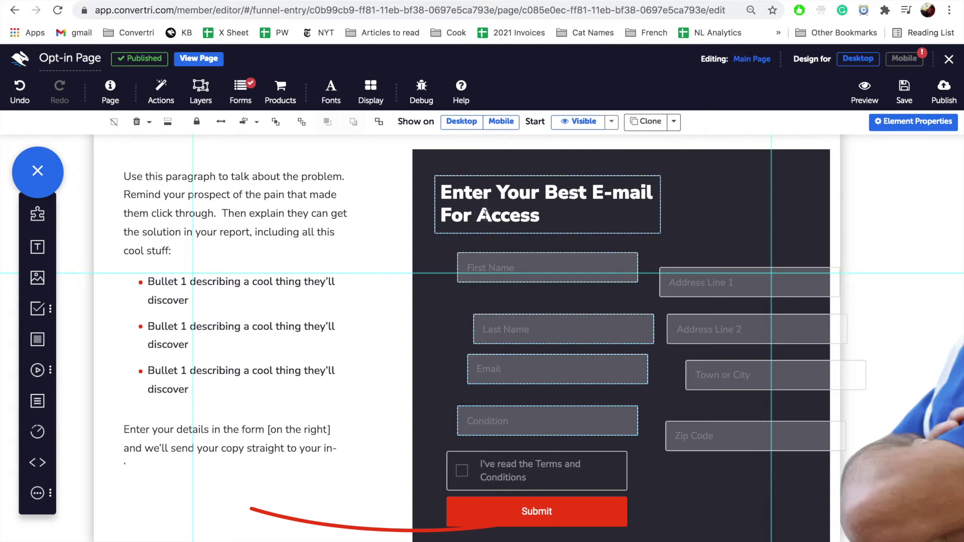
{"action": "left_click", "coordinate": [470, 465], "text": "shift"}
{"action": "left_click", "coordinate": [467, 515], "text": "shift"}
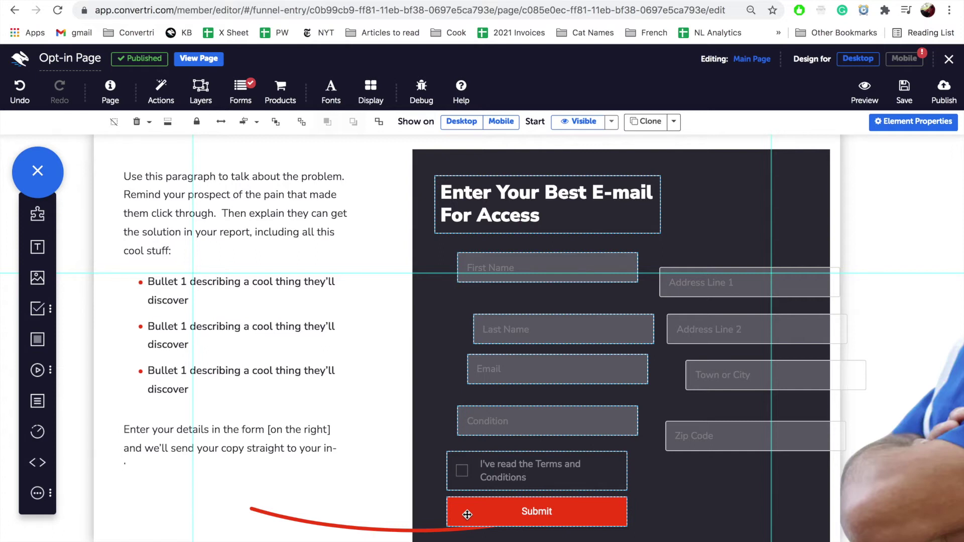
{"action": "left_click", "coordinate": [258, 124]}
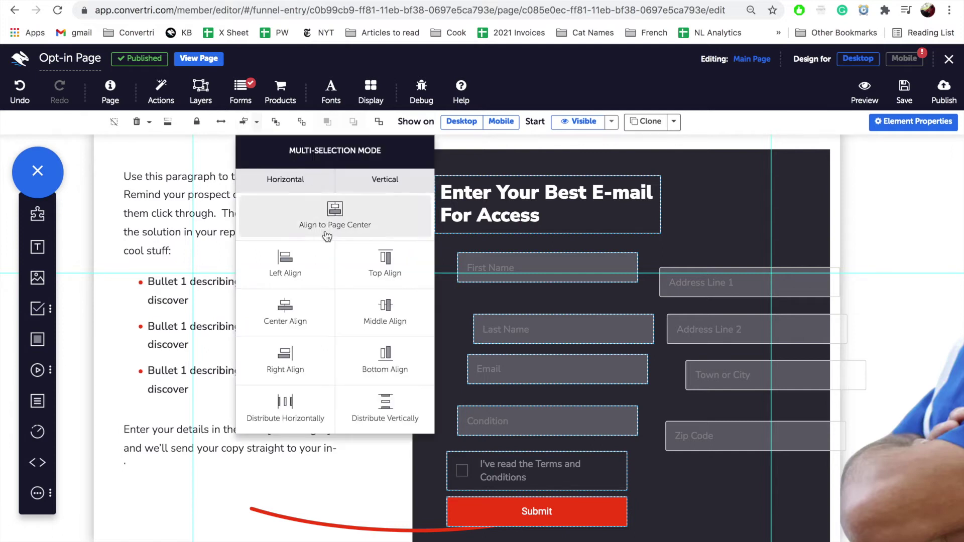
{"action": "left_click", "coordinate": [304, 266]}
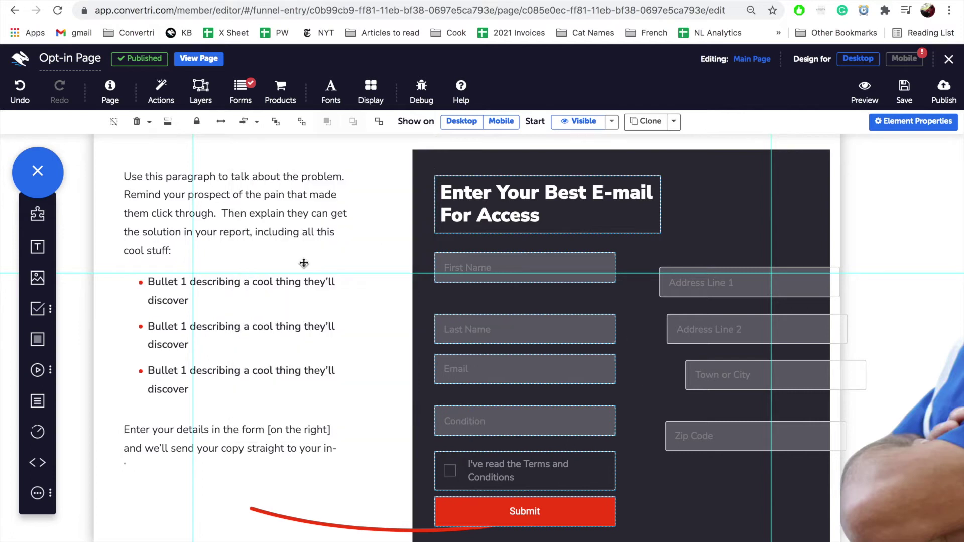
Distribute the selected heading, fields, terms checkbox and Submit button vertically.
{"action": "left_click", "coordinate": [255, 126]}
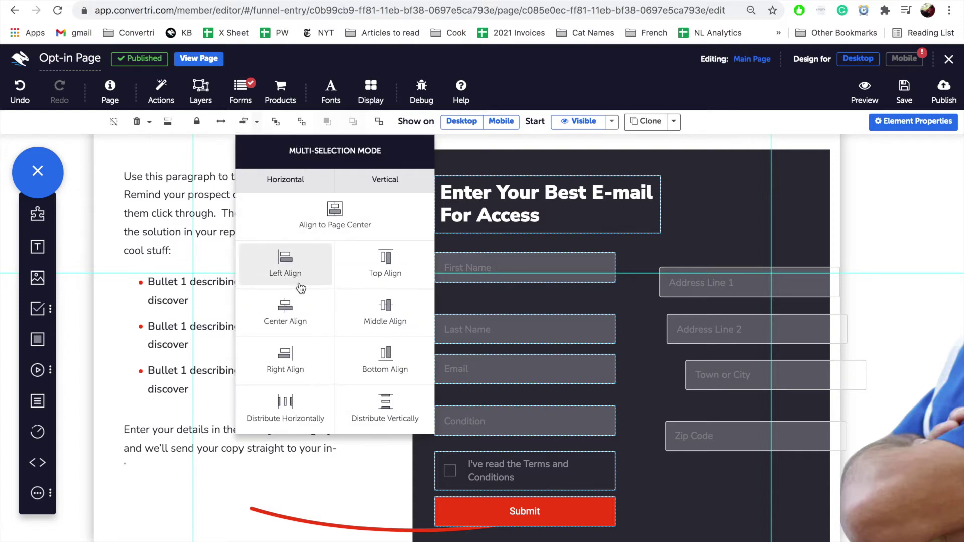
{"action": "left_click", "coordinate": [374, 421]}
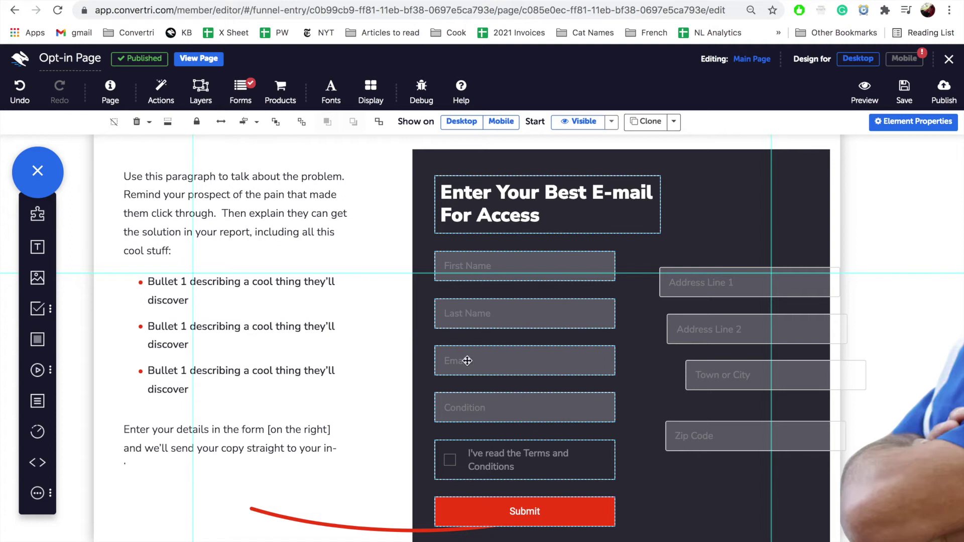
{"action": "left_click", "coordinate": [275, 122]}
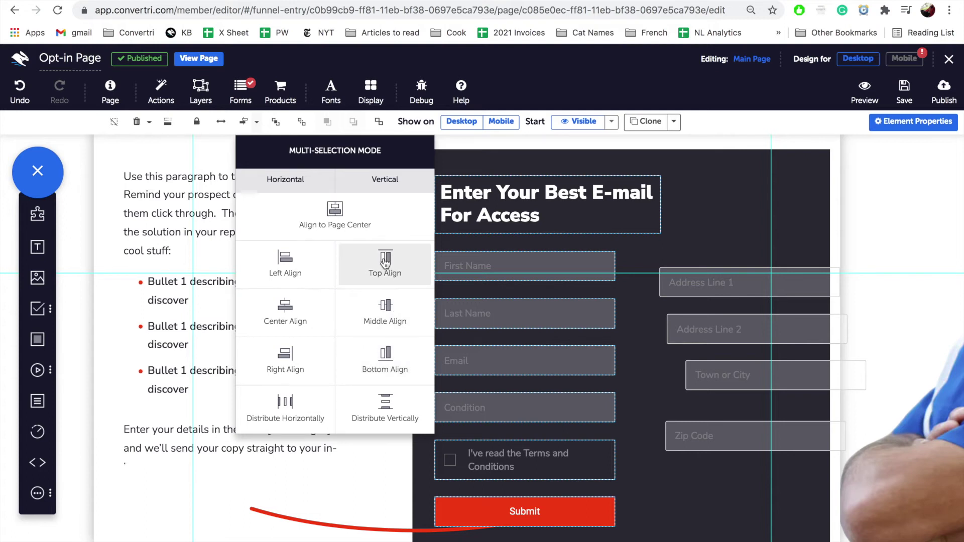
Top-align the Address Line 1 field with the First Name field.
{"action": "left_click", "coordinate": [704, 284]}
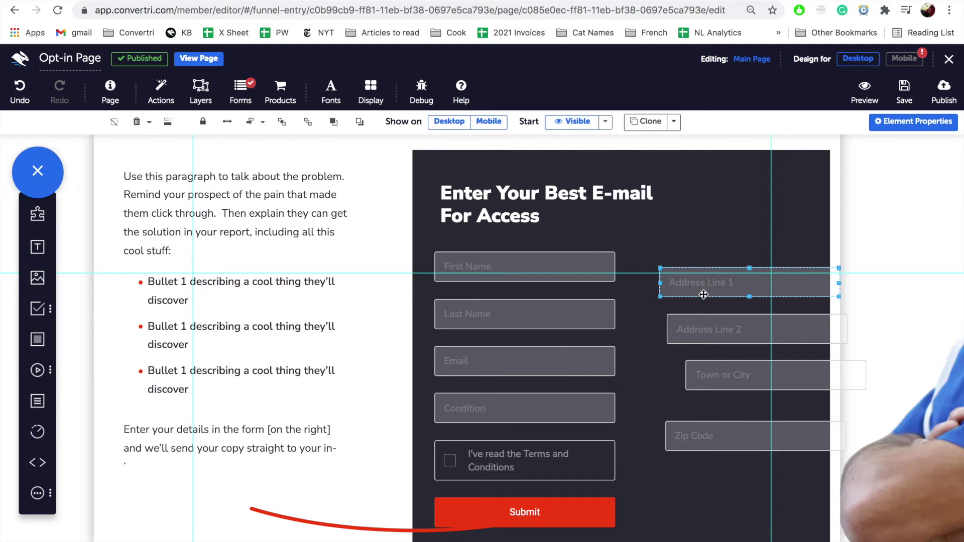
{"action": "left_click", "coordinate": [583, 262], "text": "shift"}
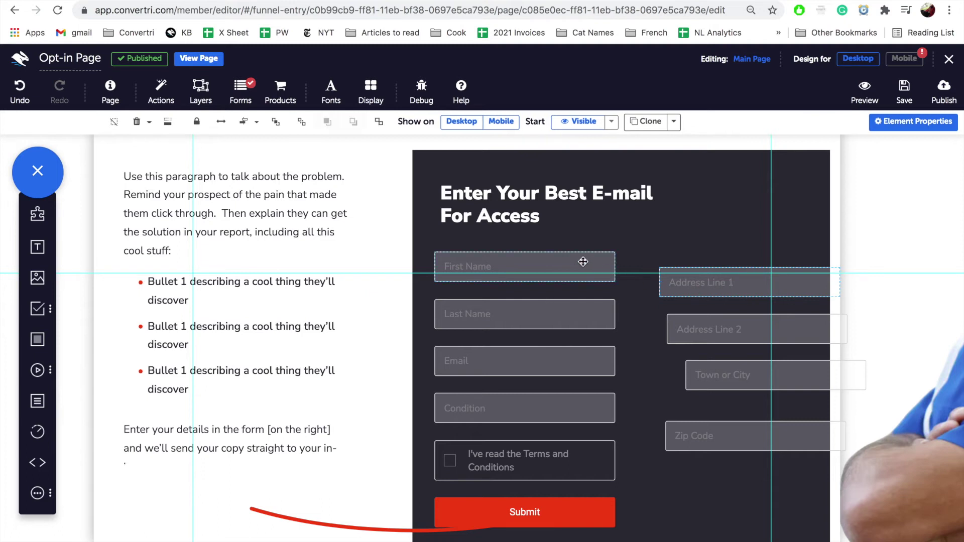
{"action": "left_click", "coordinate": [257, 122]}
{"action": "left_click", "coordinate": [387, 261]}
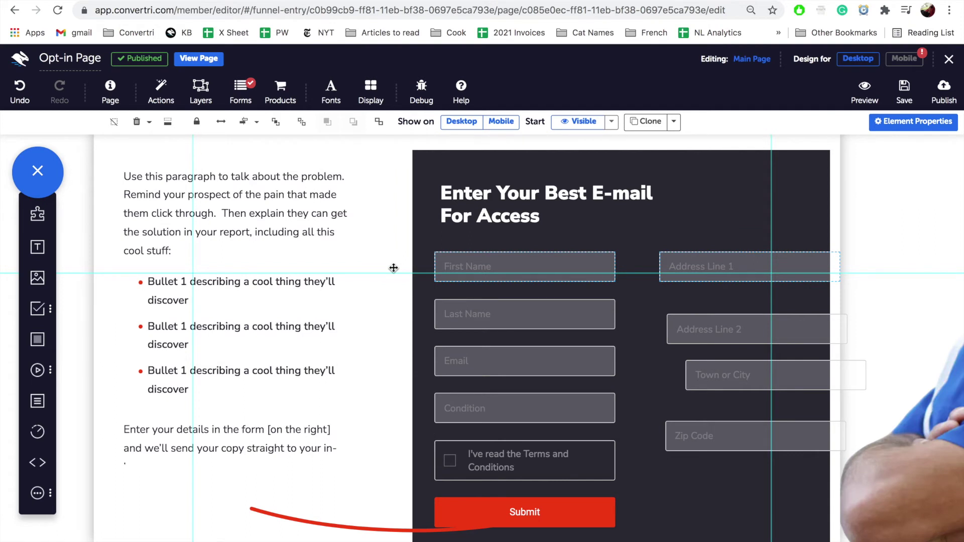
Top-align the Address Line 2 field with the Last Name field.
{"action": "left_click", "coordinate": [591, 311]}
{"action": "left_click", "coordinate": [686, 329]}
{"action": "left_click", "coordinate": [588, 317], "text": "shift"}
{"action": "left_click", "coordinate": [249, 122]}
{"action": "left_click", "coordinate": [381, 273]}
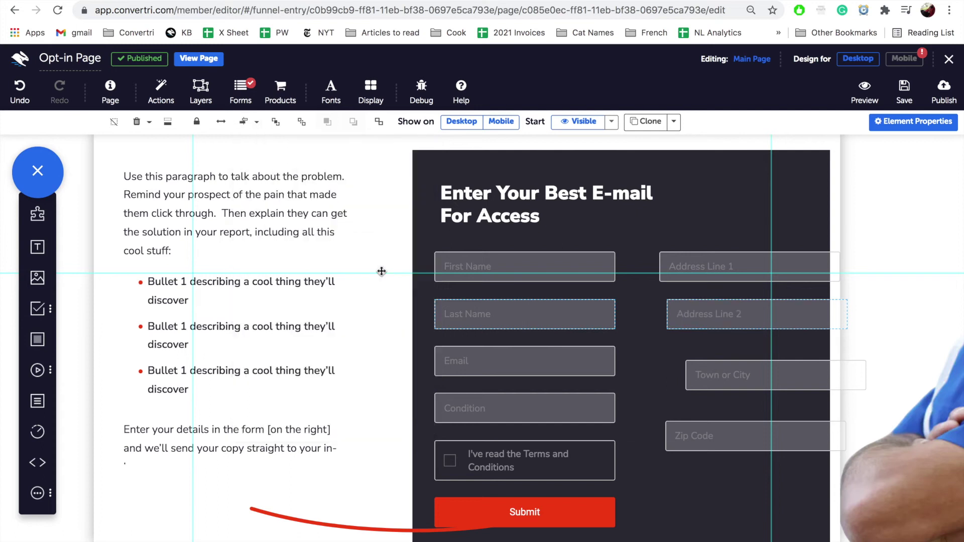
Top-align the Town or City field with the Email field.
{"action": "left_click", "coordinate": [593, 360]}
{"action": "left_click", "coordinate": [701, 372]}
{"action": "left_click", "coordinate": [593, 358], "text": "shift"}
{"action": "left_click", "coordinate": [250, 122]}
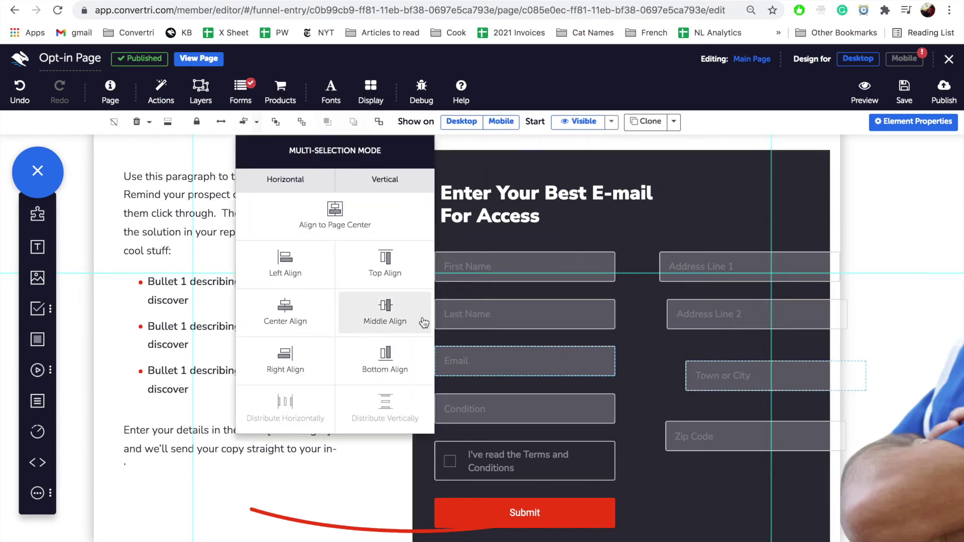
{"action": "left_click", "coordinate": [397, 268]}
Top-align the Zip Code field with the Condition field.
{"action": "left_click", "coordinate": [702, 439]}
{"action": "left_click", "coordinate": [602, 418], "text": "shift"}
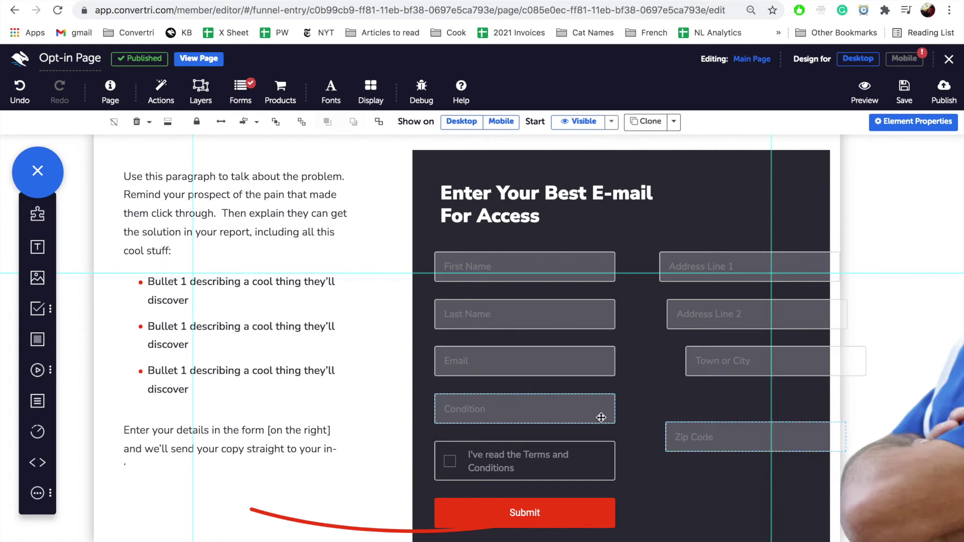
{"action": "left_click", "coordinate": [250, 122]}
{"action": "left_click", "coordinate": [387, 264]}
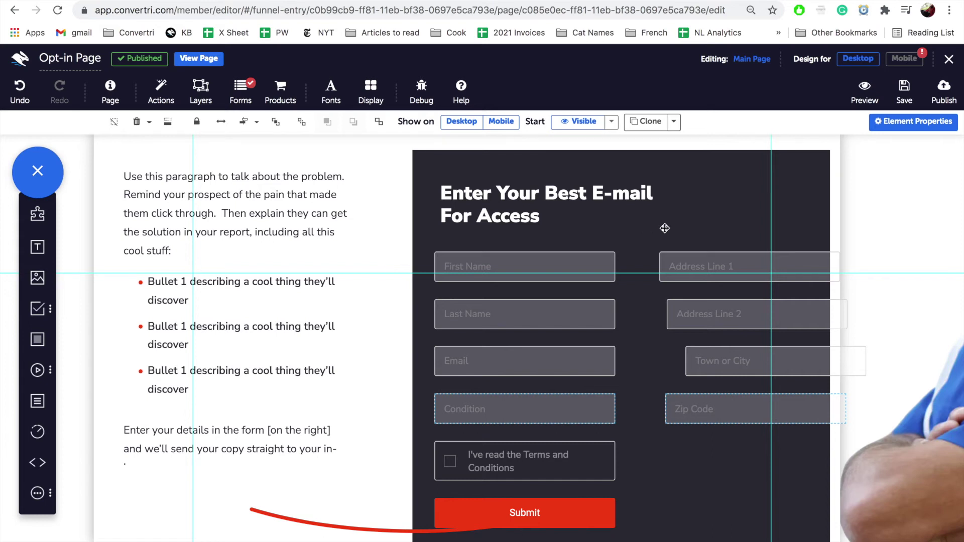
Left-align the four address fields and shift them together so the whole column fits inside the dark form panel.
{"action": "left_click", "coordinate": [704, 268]}
{"action": "left_click", "coordinate": [703, 315], "text": "shift"}
{"action": "left_click", "coordinate": [721, 363], "text": "shift"}
{"action": "left_click", "coordinate": [710, 409], "text": "shift"}
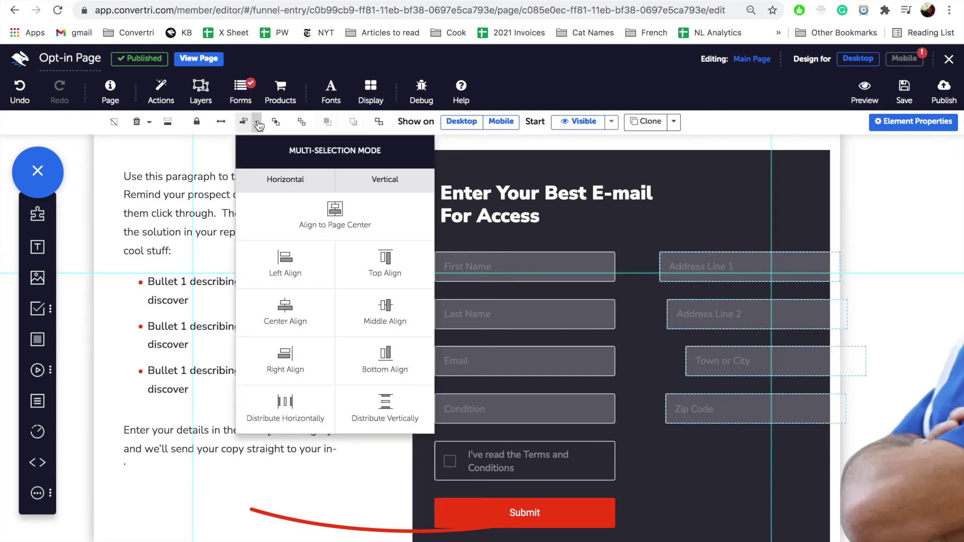
{"action": "left_click", "coordinate": [276, 267]}
{"action": "left_click_drag", "start_coordinate": [698, 270], "coordinate": [682, 271]}
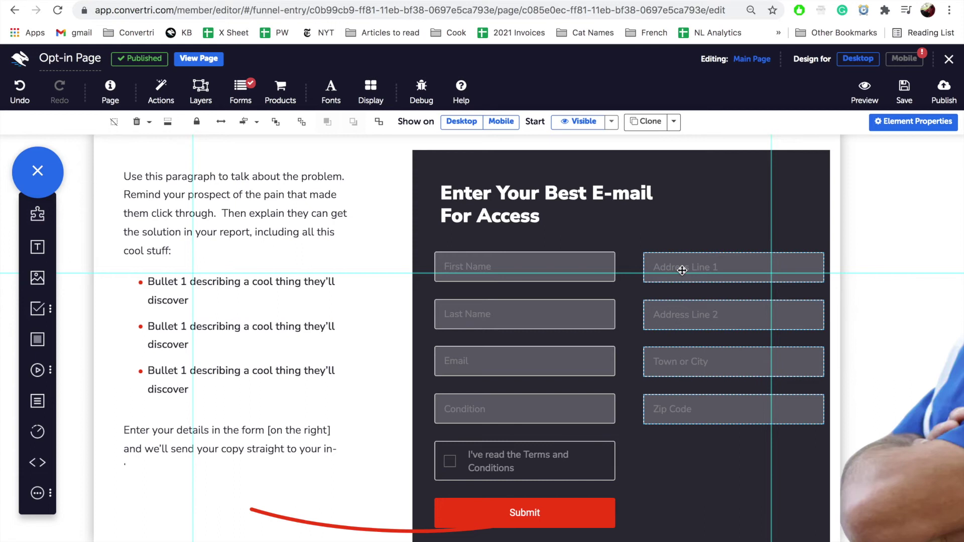
{"action": "left_click", "coordinate": [258, 123]}
{"action": "left_click", "coordinate": [317, 284]}
Top-align the moved Address Line 2 field with the Last Name field again.
{"action": "left_click", "coordinate": [564, 319]}
{"action": "left_click", "coordinate": [673, 323], "text": "shift"}
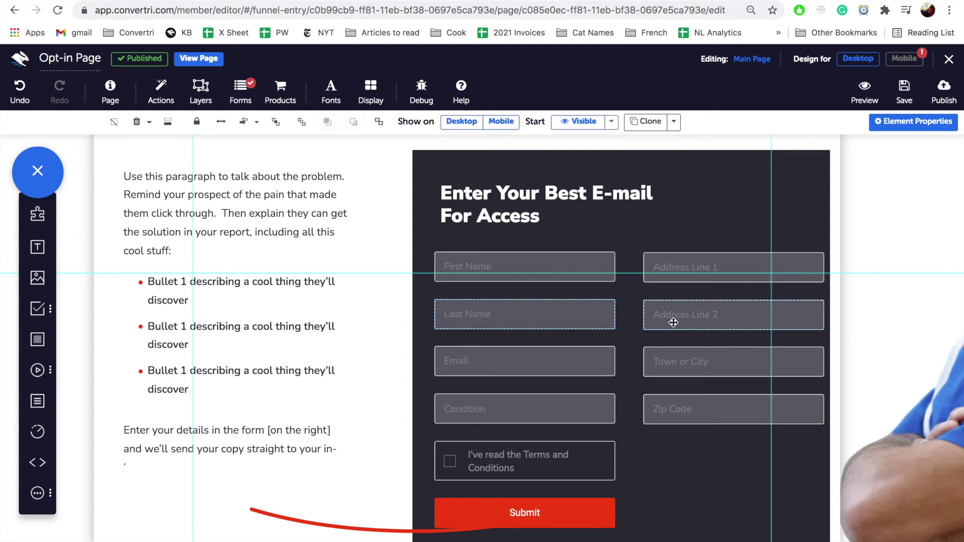
{"action": "left_click", "coordinate": [259, 124]}
{"action": "left_click", "coordinate": [388, 275]}
Top-align the moved Town or City field with the Email field again.
{"action": "left_click", "coordinate": [573, 349]}
{"action": "left_click", "coordinate": [674, 370], "text": "shift"}
{"action": "left_click", "coordinate": [256, 122]}
{"action": "left_click", "coordinate": [380, 274]}
{"action": "left_click", "coordinate": [599, 403]}
{"action": "scroll", "coordinate": [715, 438], "scroll_direction": "down", "scroll_amount": 5}
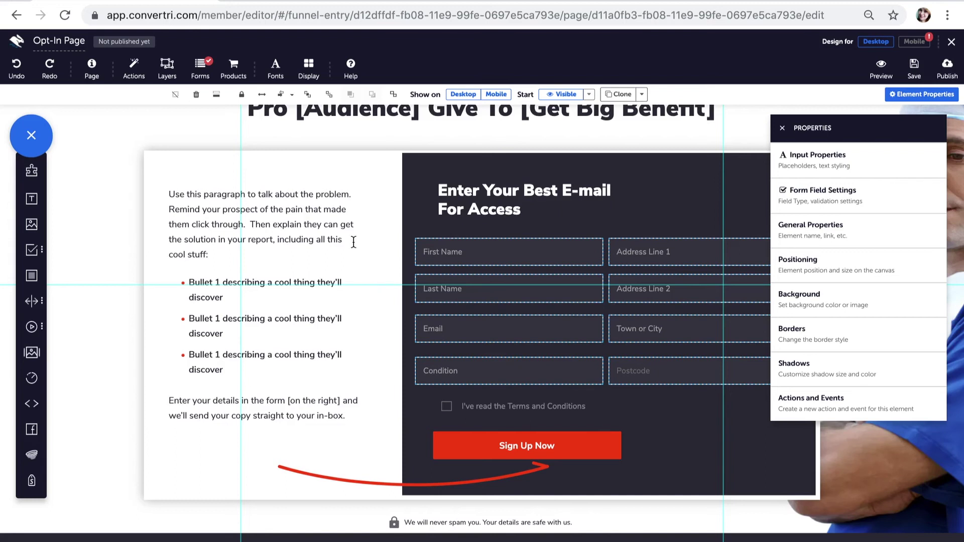
In the form's MailChimp autoresponder configuration, map the Address Line 1 field to the Address type.
{"action": "left_click", "coordinate": [200, 69]}
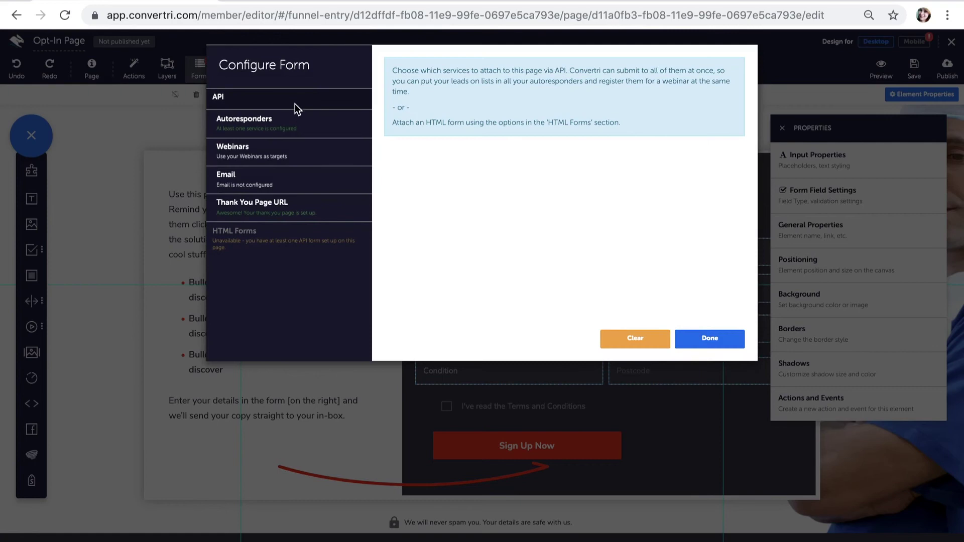
{"action": "left_click", "coordinate": [298, 124]}
{"action": "left_click", "coordinate": [299, 150]}
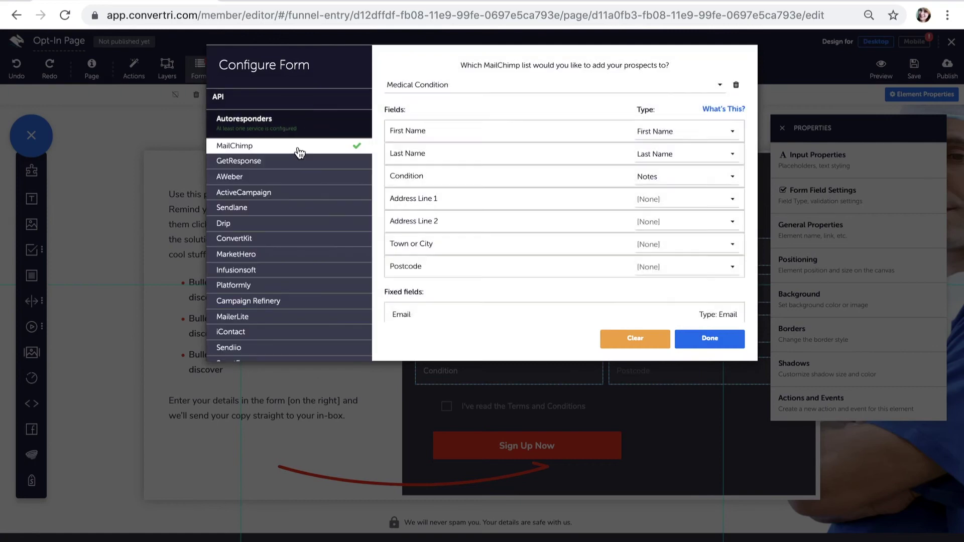
{"action": "left_click", "coordinate": [657, 204]}
{"action": "scroll", "coordinate": [673, 262], "scroll_direction": "down", "scroll_amount": 3}
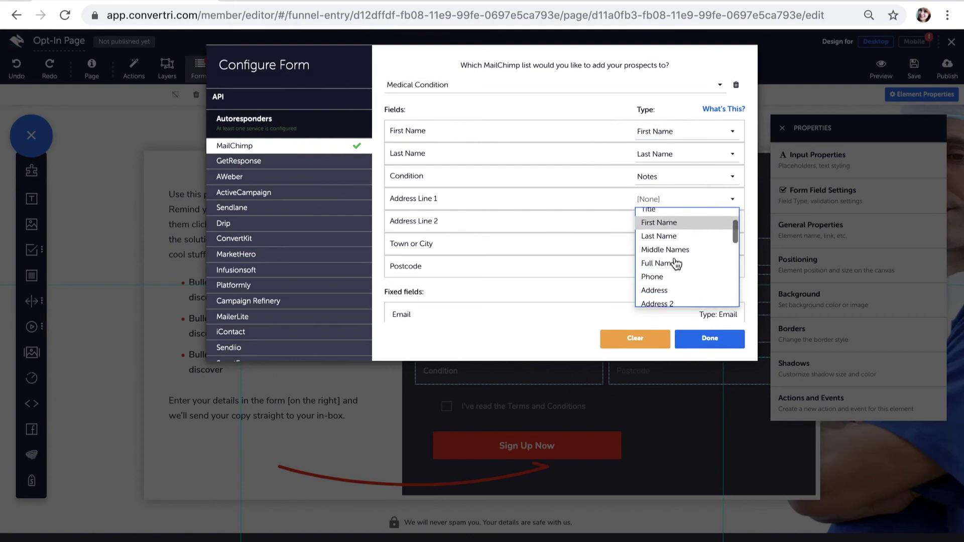
{"action": "left_click", "coordinate": [671, 251]}
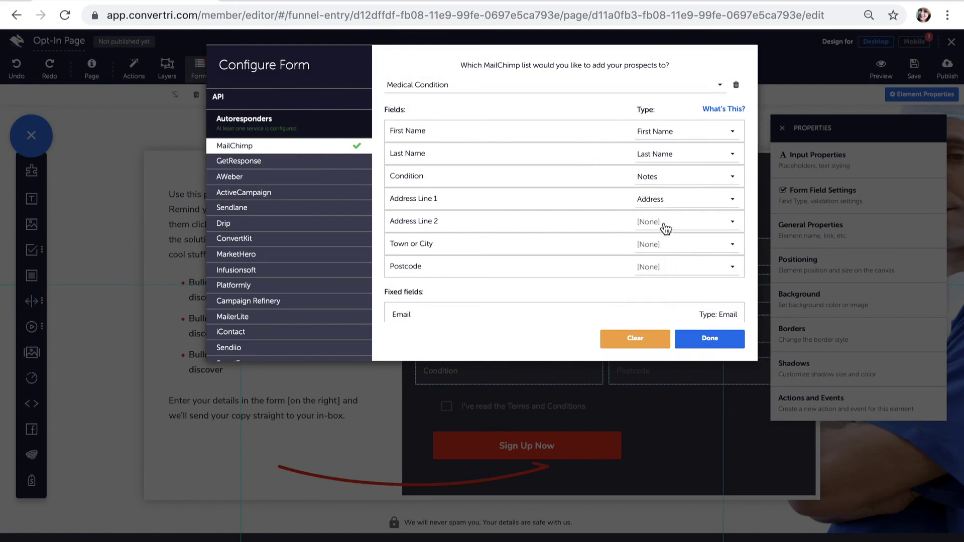
Map the Address Line 2 field to Address 2 and the Town or City field to City for MailChimp.
{"action": "left_click", "coordinate": [664, 224]}
{"action": "scroll", "coordinate": [666, 251], "scroll_direction": "down", "scroll_amount": 5}
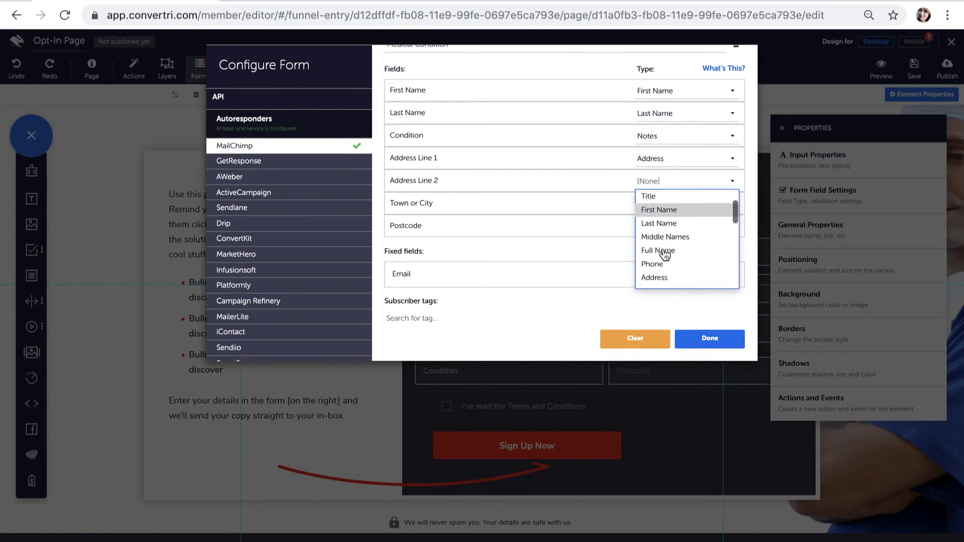
{"action": "left_click", "coordinate": [665, 251]}
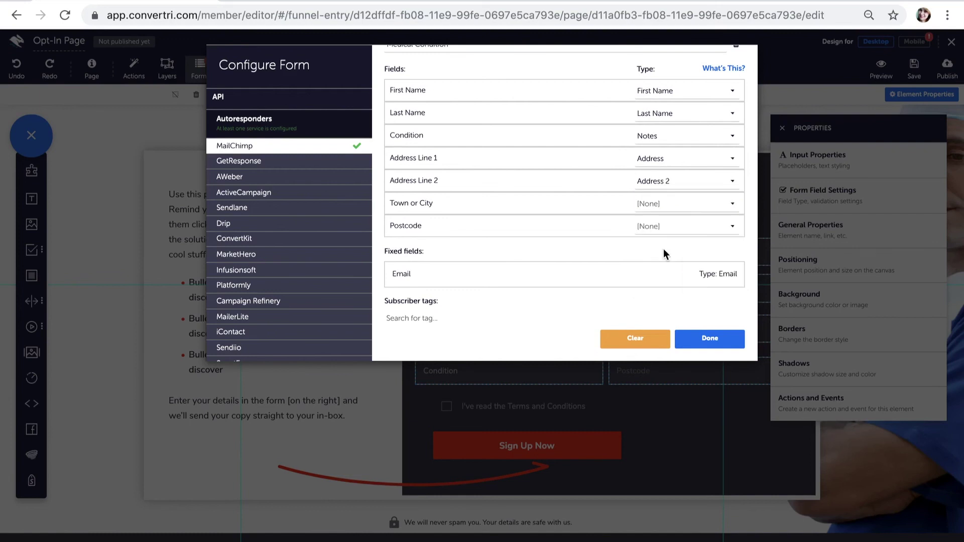
{"action": "left_click", "coordinate": [665, 207]}
{"action": "scroll", "coordinate": [666, 253], "scroll_direction": "down", "scroll_amount": 5}
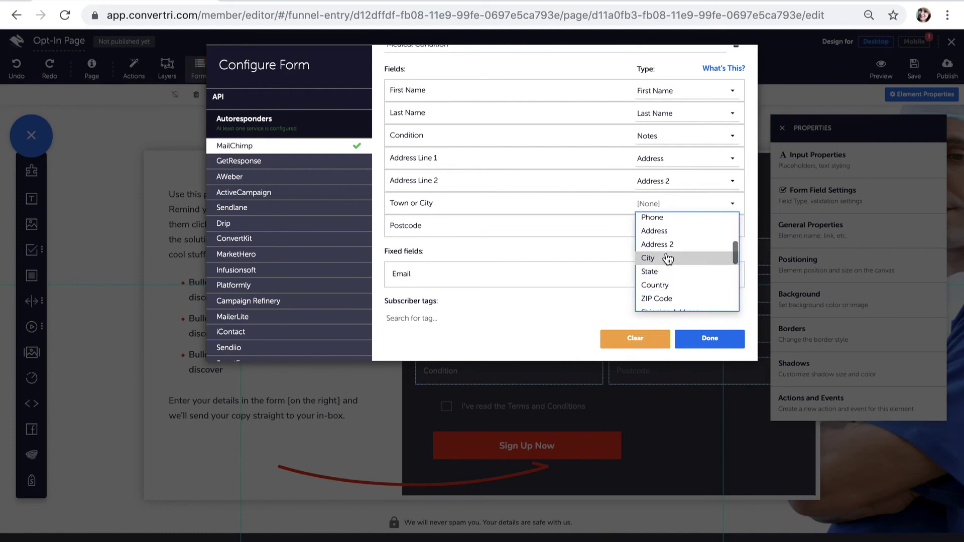
{"action": "left_click", "coordinate": [667, 258]}
Map the Postcode field to ZIP Code and finish the form configuration.
{"action": "left_click", "coordinate": [658, 226]}
{"action": "scroll", "coordinate": [653, 281], "scroll_direction": "down", "scroll_amount": 5}
{"action": "scroll", "coordinate": [653, 283], "scroll_direction": "down", "scroll_amount": 1}
{"action": "scroll", "coordinate": [651, 281], "scroll_direction": "up", "scroll_amount": 1}
{"action": "left_click", "coordinate": [652, 281]}
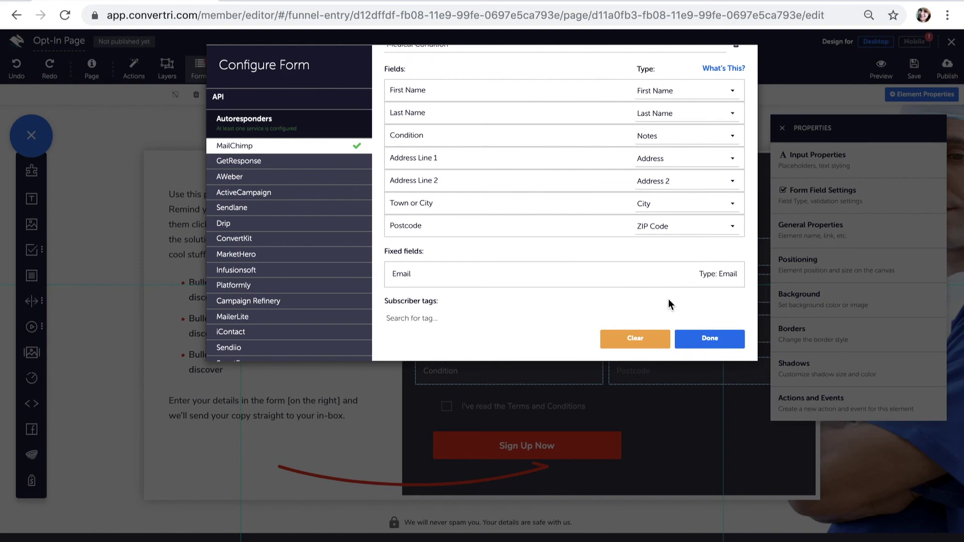
{"action": "left_click", "coordinate": [702, 340]}
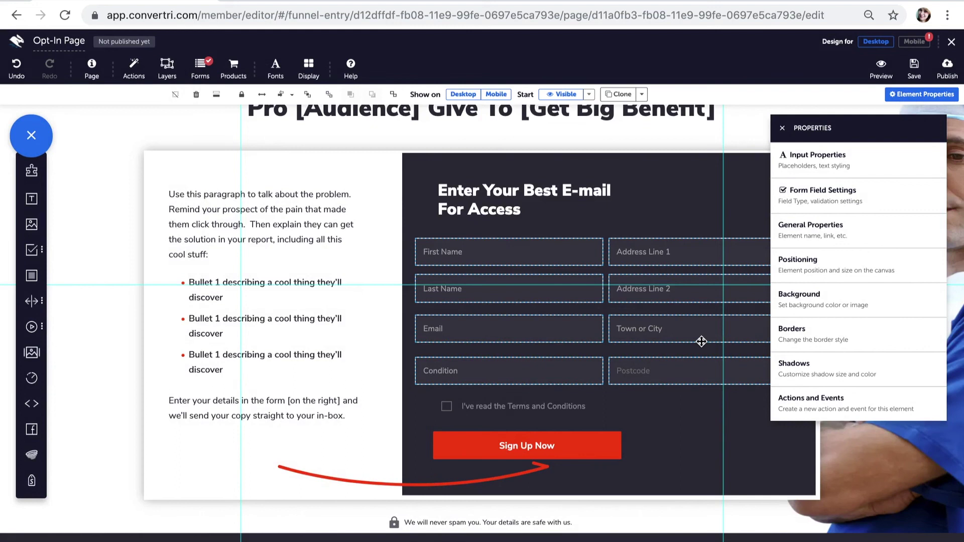
Set the assigned field type of Address Line 1 to Address and of Address Line 2 to Address 2.
{"action": "left_click", "coordinate": [689, 246]}
{"action": "left_click", "coordinate": [787, 193]}
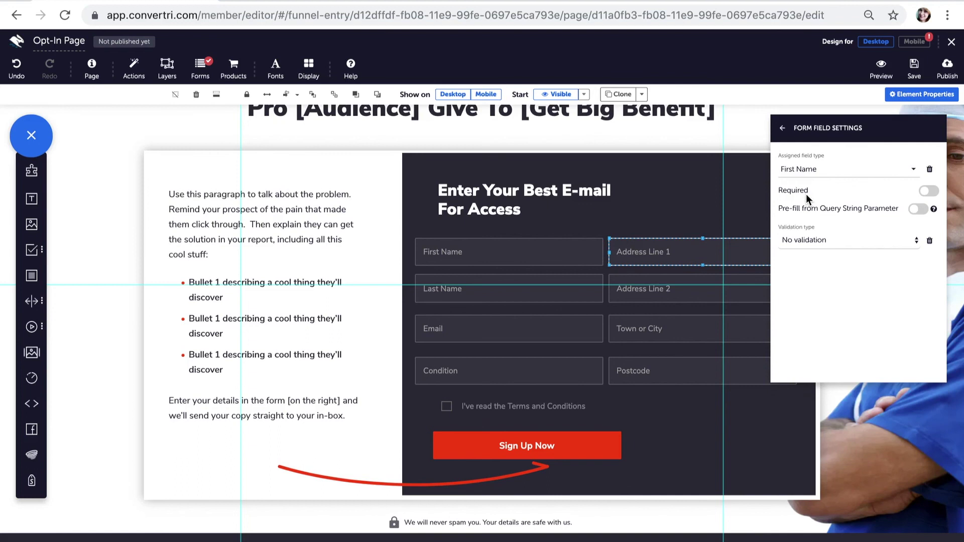
{"action": "left_click", "coordinate": [804, 170]}
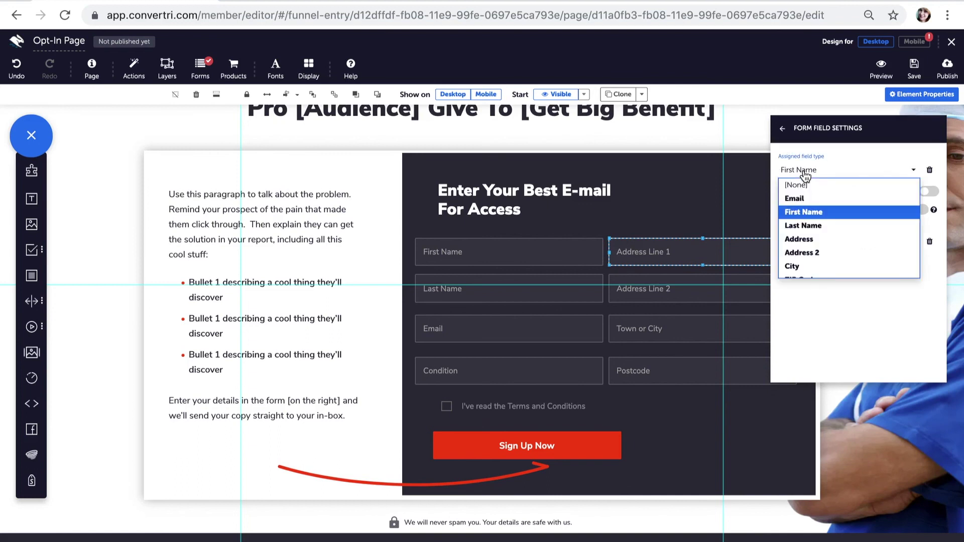
{"action": "left_click", "coordinate": [800, 239]}
{"action": "left_click", "coordinate": [723, 291]}
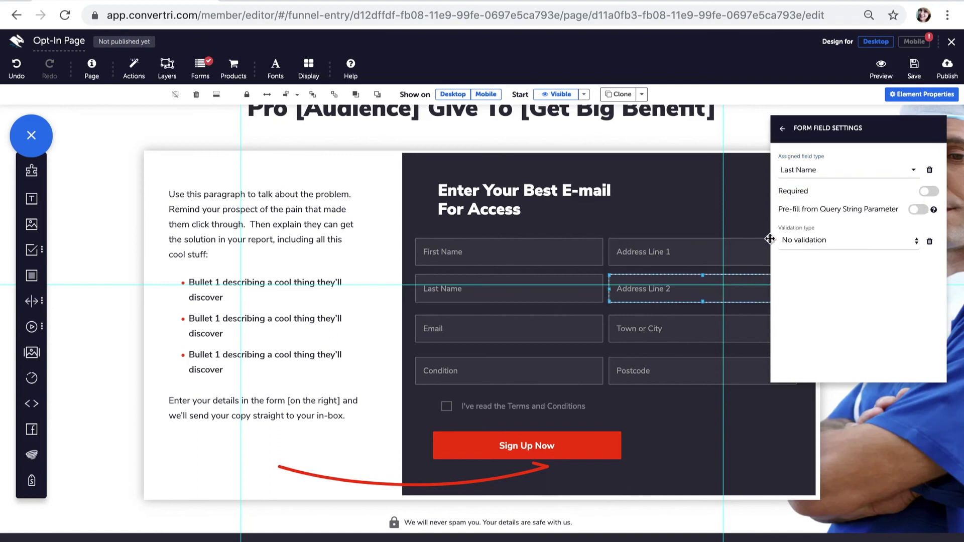
{"action": "left_click", "coordinate": [816, 180]}
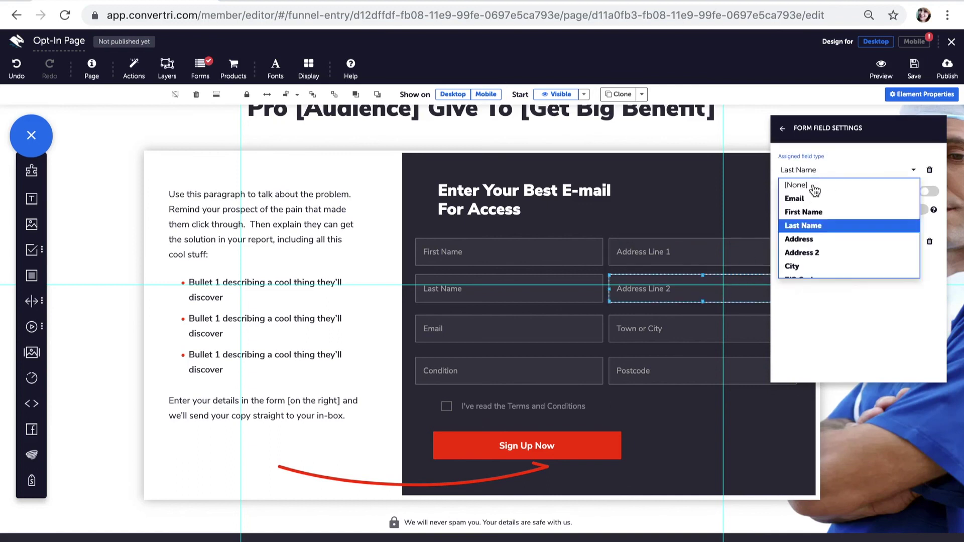
{"action": "left_click", "coordinate": [814, 253]}
Set the assigned field type of Town or City to City and of Postcode to ZIP Code.
{"action": "left_click", "coordinate": [694, 330]}
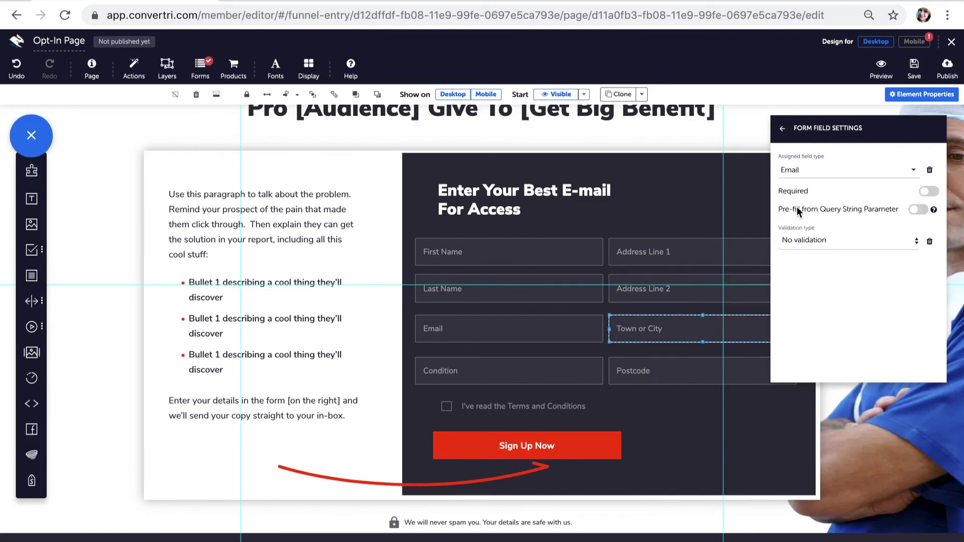
{"action": "left_click", "coordinate": [814, 175]}
{"action": "left_click", "coordinate": [809, 266]}
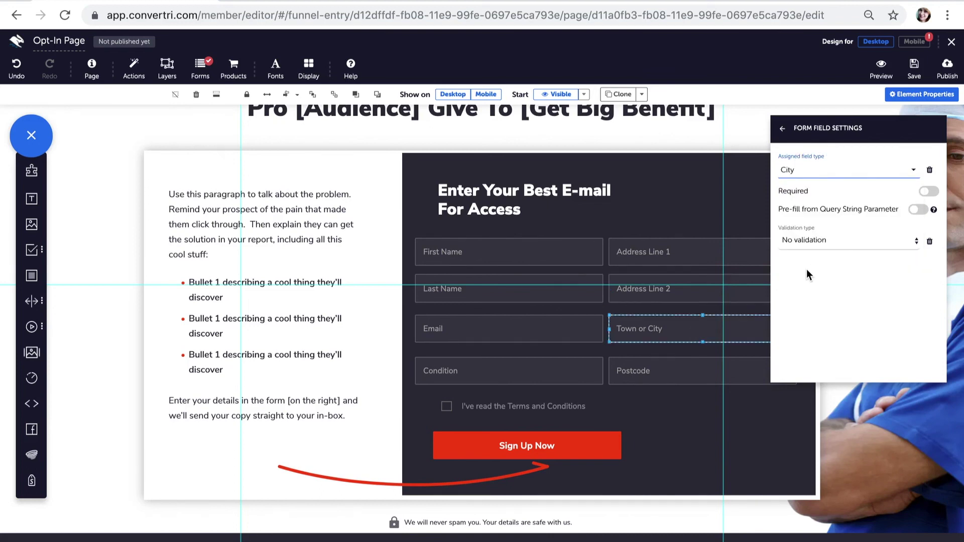
{"action": "left_click", "coordinate": [700, 362]}
{"action": "left_click", "coordinate": [811, 170]}
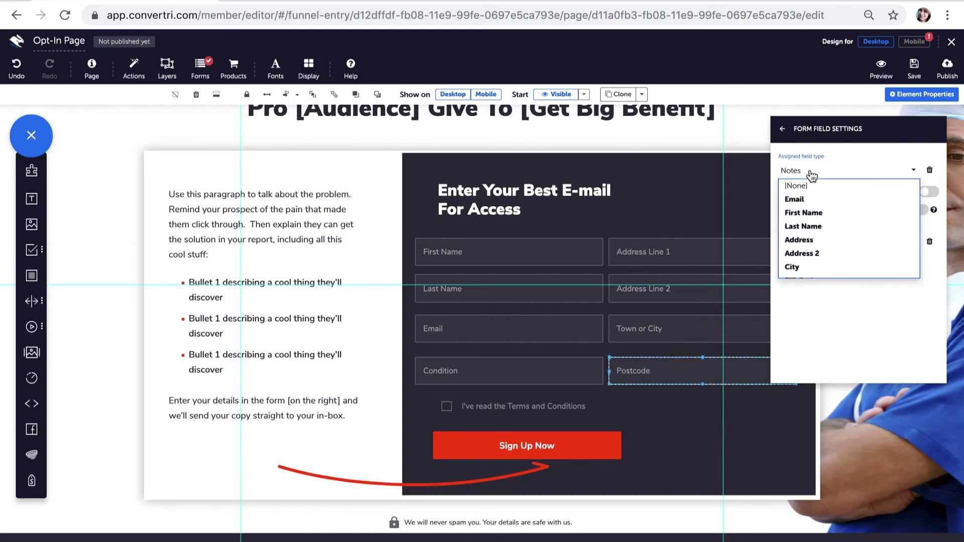
{"action": "scroll", "coordinate": [813, 254], "scroll_direction": "down", "scroll_amount": 1}
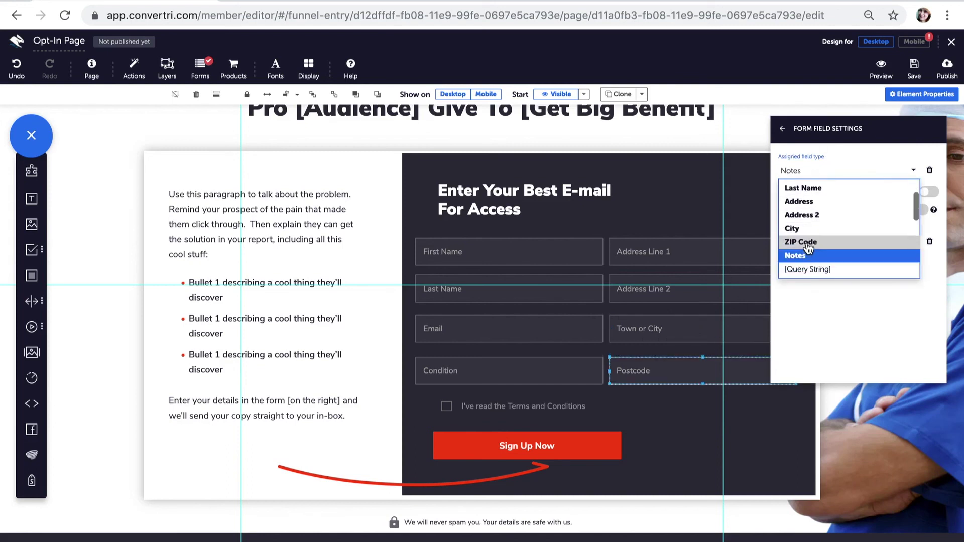
{"action": "left_click", "coordinate": [808, 243]}
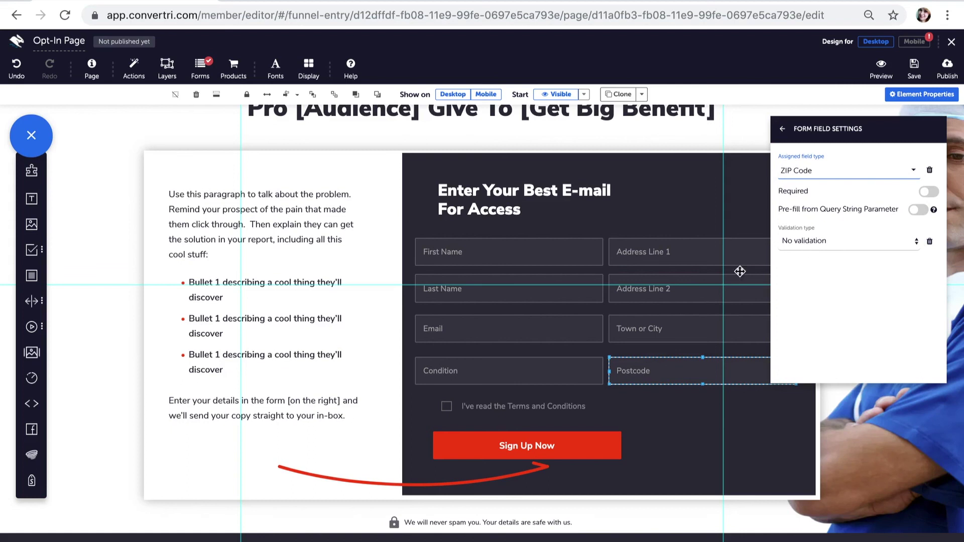
Save the page and publish it under the path opt-in2.
{"action": "left_click", "coordinate": [914, 68]}
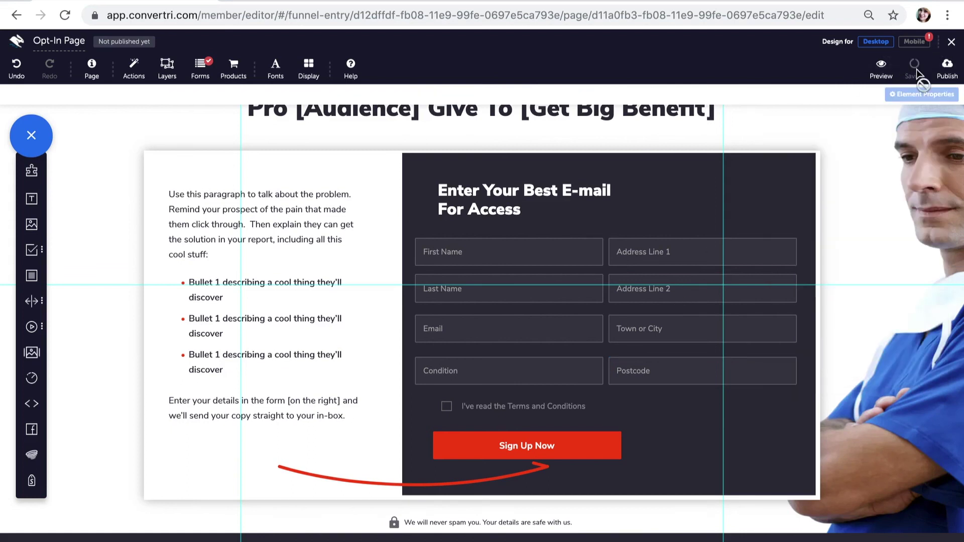
{"action": "left_click", "coordinate": [947, 76]}
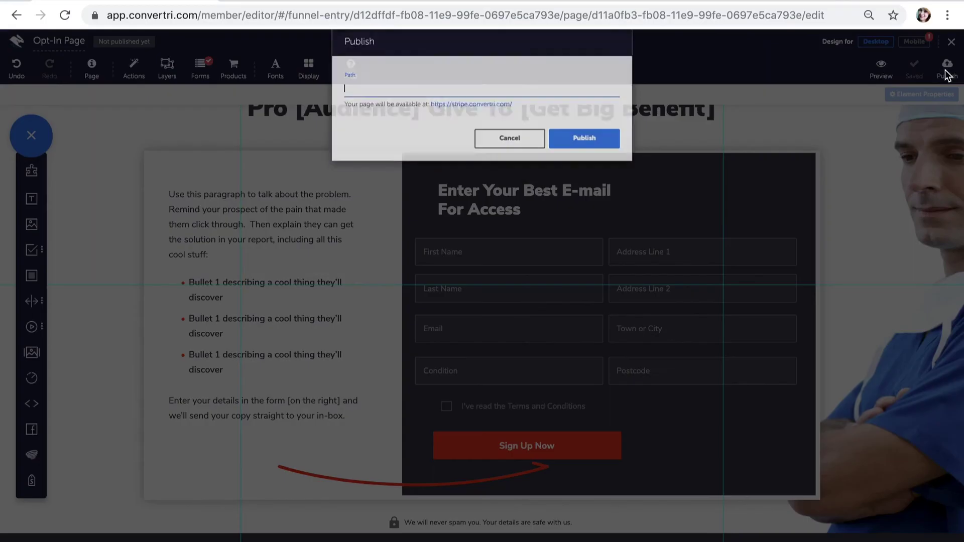
{"action": "type", "text": "opt-in"}
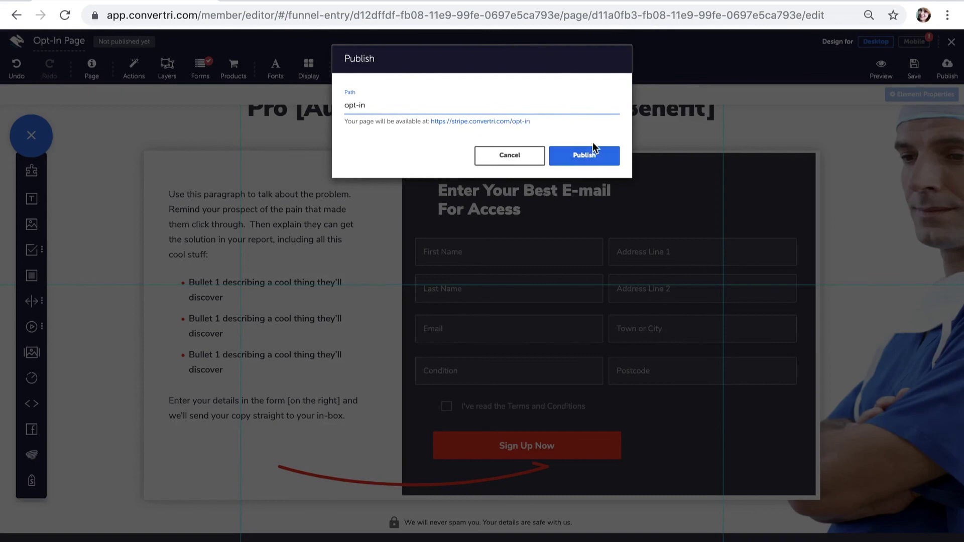
{"action": "type", "text": "2"}
{"action": "left_click", "coordinate": [588, 157]}
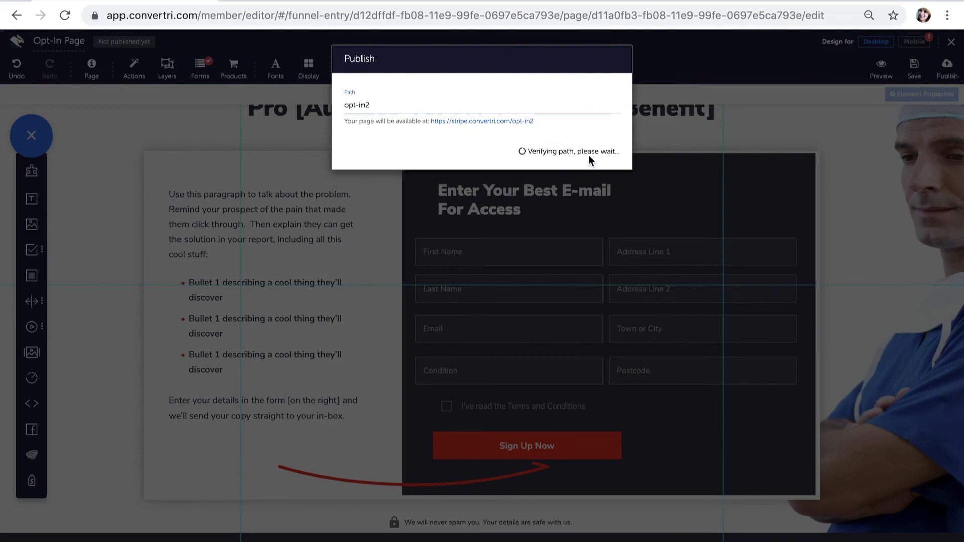